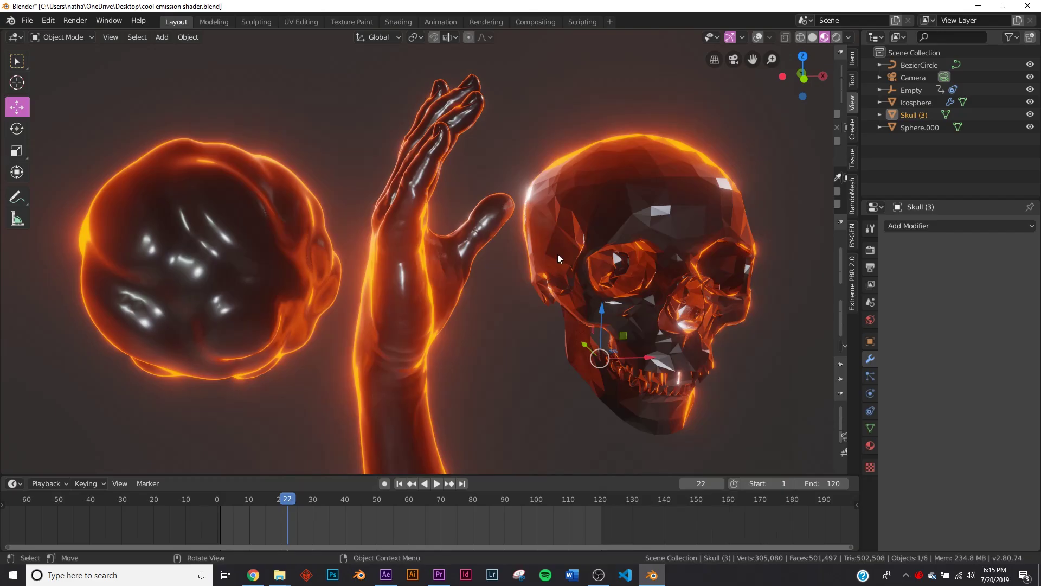
Step: Switch the viewport shading from Look Dev to Rendered and frame the sphere, hand and skull
mouse_move(567, 246)
middle_mouse_down()
mouse_move(522, 265)
mouse_move(520, 249)
mouse_move(559, 243)
middle_mouse_up()
key("z")
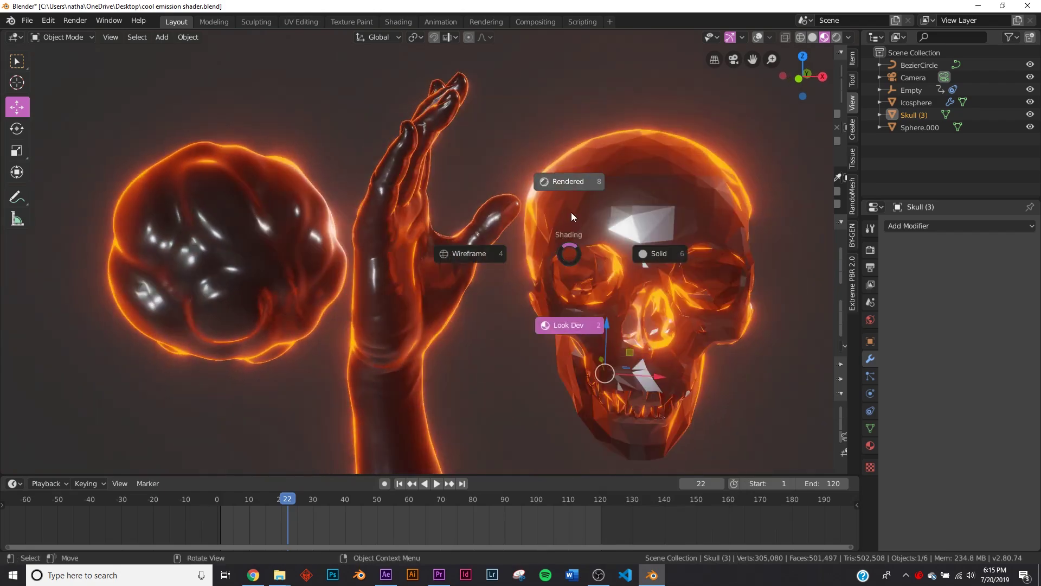
left_click(571, 212)
mouse_move(395, 246)
middle_mouse_down()
mouse_move(449, 283)
mouse_move(586, 262)
mouse_move(514, 213)
mouse_move(496, 216)
middle_mouse_up()
middle_click_drag(530, 162, 350, 193)
scroll(371, 244, "down", 6)
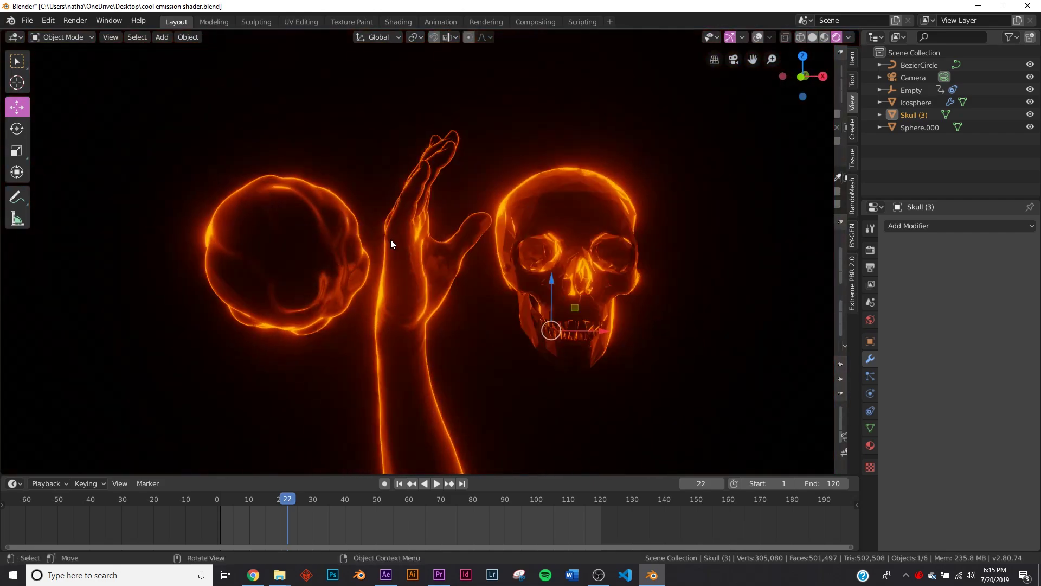
Step: Examine the glowing outlines of the hand and its neighbouring objects up close and from several angles
scroll(410, 243, "up", 4)
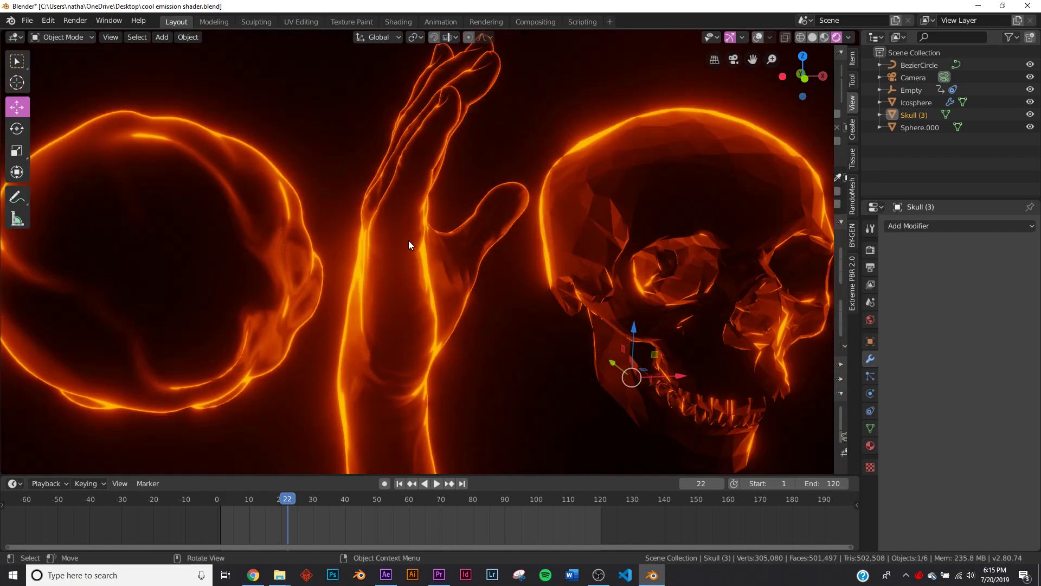
middle_click_drag(408, 174, 474, 181)
scroll(500, 168, "up", 3)
scroll(513, 157, "down", 3)
scroll(432, 269, "up", 5)
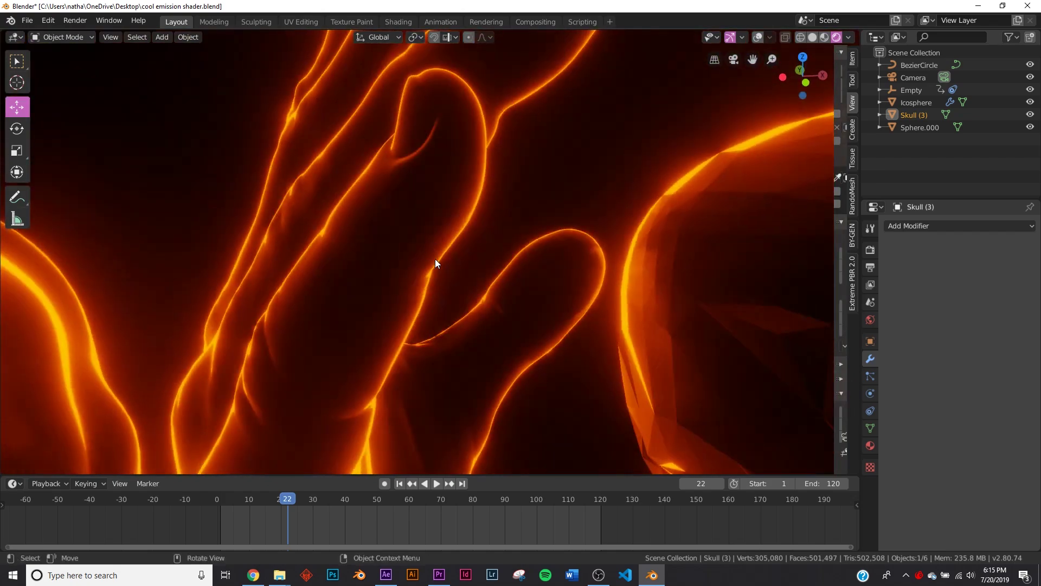
scroll(538, 281, "down", 5)
middle_click_drag(538, 281, 374, 222)
middle_click_drag(493, 226, 457, 165)
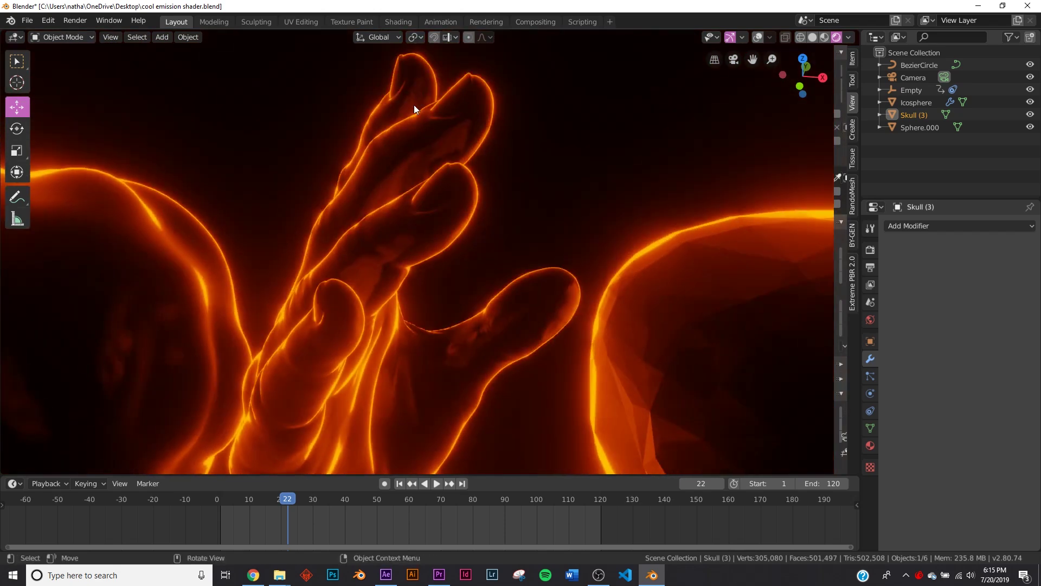
scroll(466, 155, "down", 2)
middle_click_drag(467, 201, 460, 237)
scroll(477, 158, "down", 3)
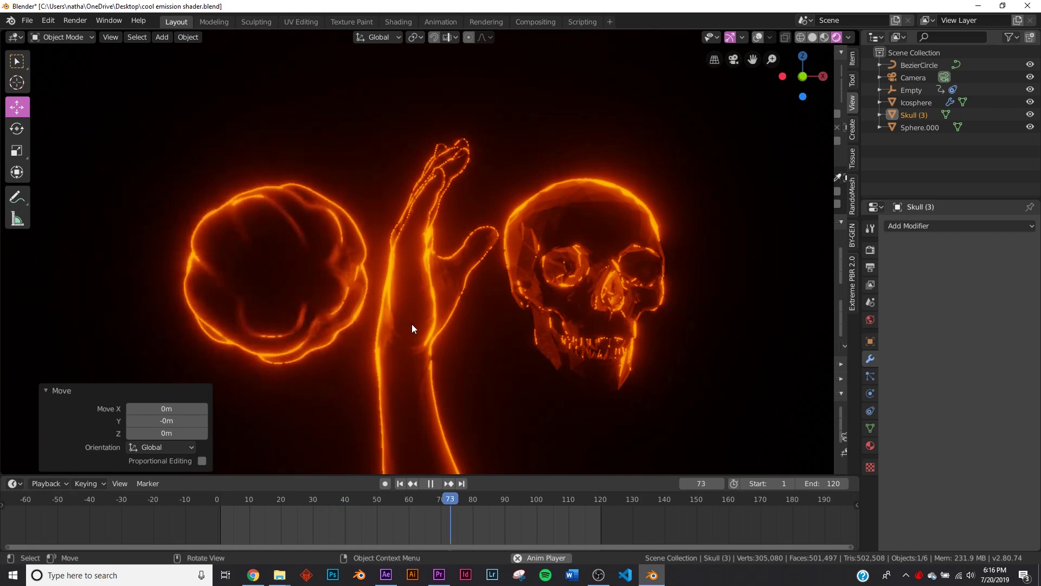
Step: Inspect the emission edges on the skull from different angles during animation playback, and select the displaced icosphere
middle_click_drag(412, 323, 545, 266)
scroll(522, 318, "up", 3)
scroll(544, 270, "down", 6)
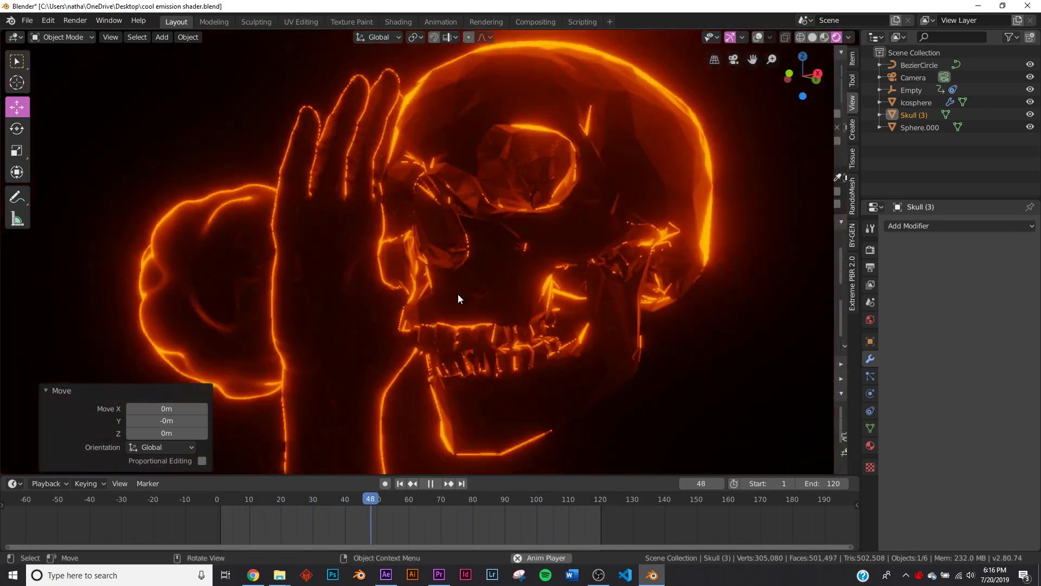
middle_click_drag(457, 294, 416, 306)
left_click(173, 226)
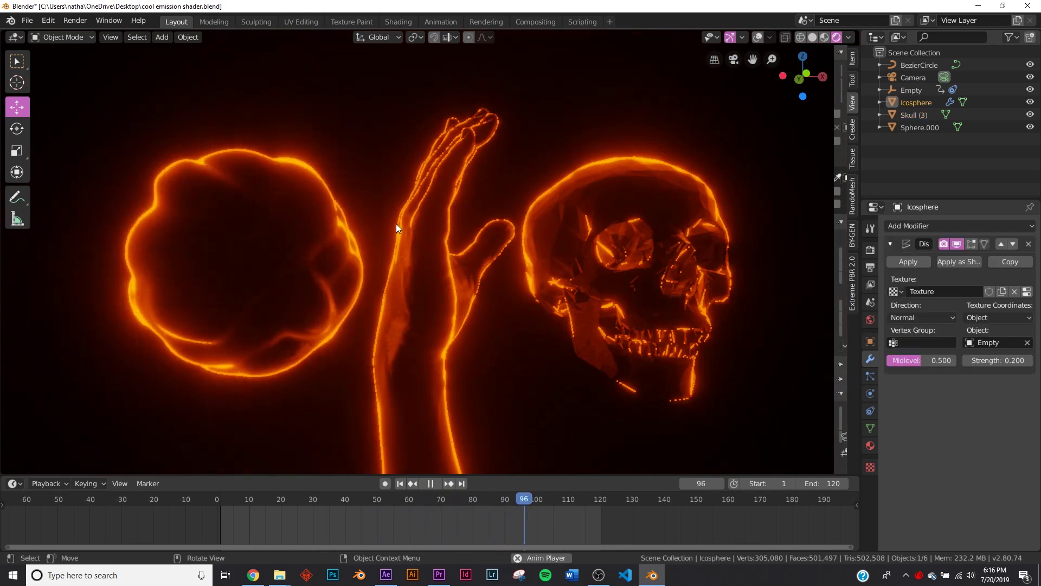
middle_click_drag(395, 224, 434, 259)
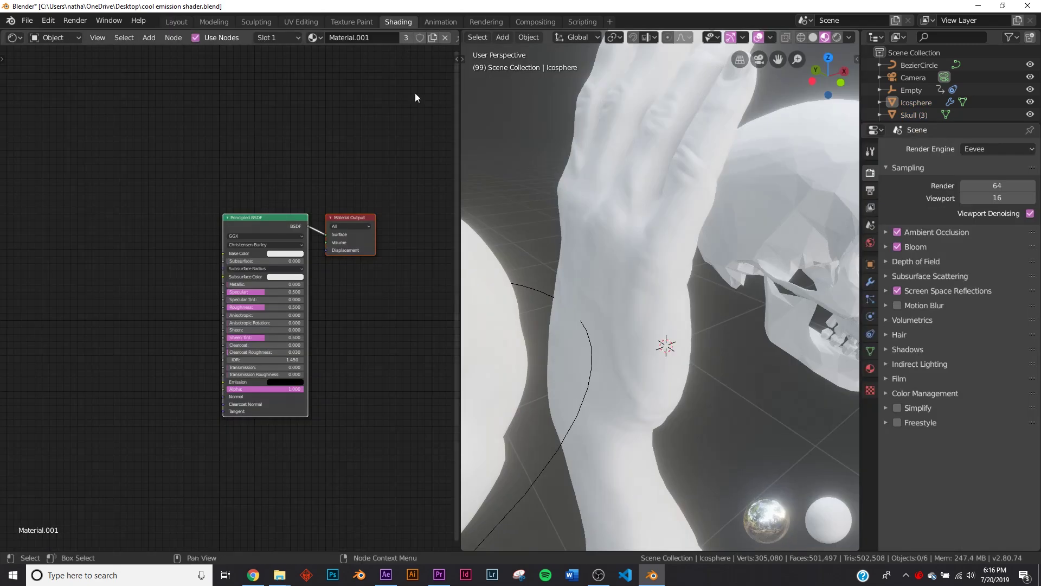
Step: Set the Principled BSDF's Base Color to a dark grey with a value of about 0.259
scroll(715, 272, "down", 4)
middle_click_drag(714, 272, 688, 275)
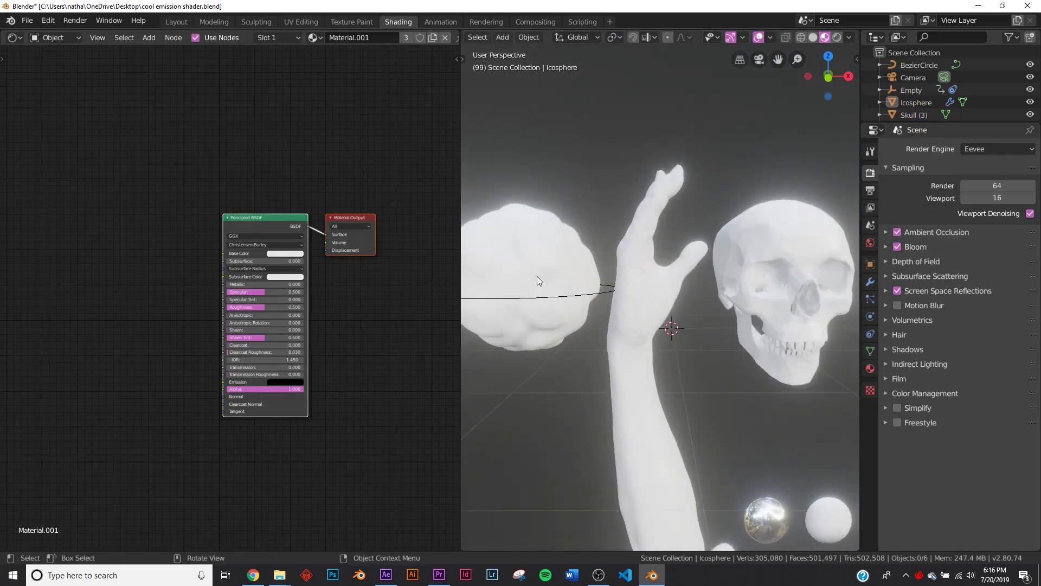
scroll(199, 245, "up", 3)
left_click_drag(284, 158, 236, 160)
left_click(270, 222)
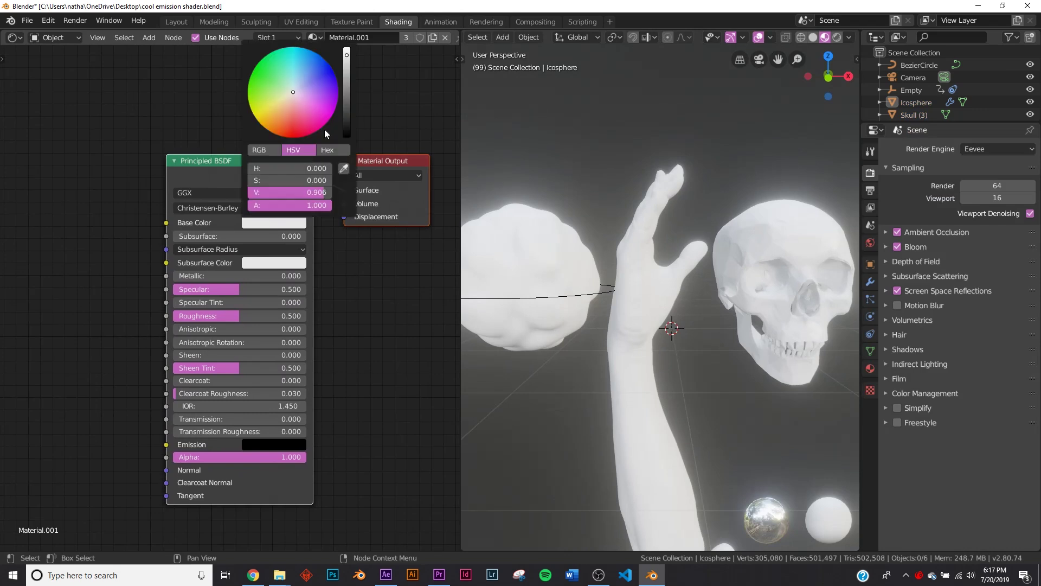
left_click(347, 114)
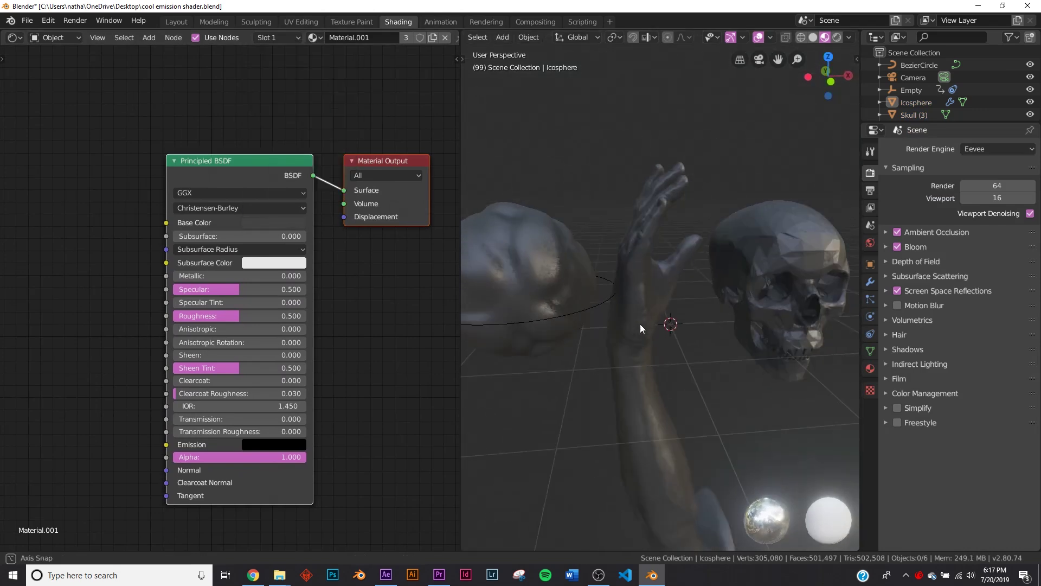
Step: Move the Principled BSDF away from the Material Output and insert a Mix Shader on the link between them
left_click_drag(245, 168, 99, 147)
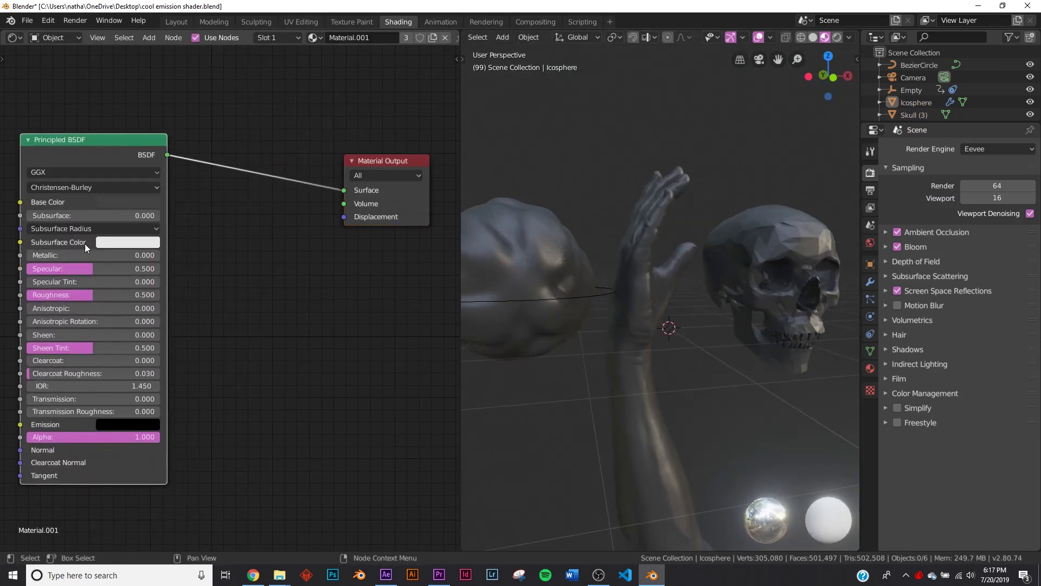
key("shift+a")
left_click(256, 142)
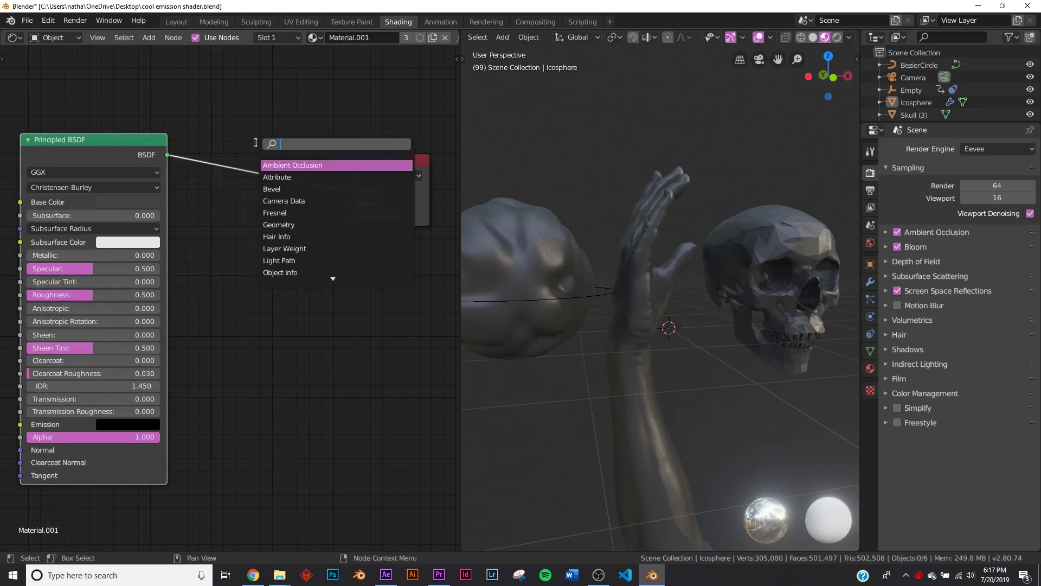
type("mix")
left_click(276, 166)
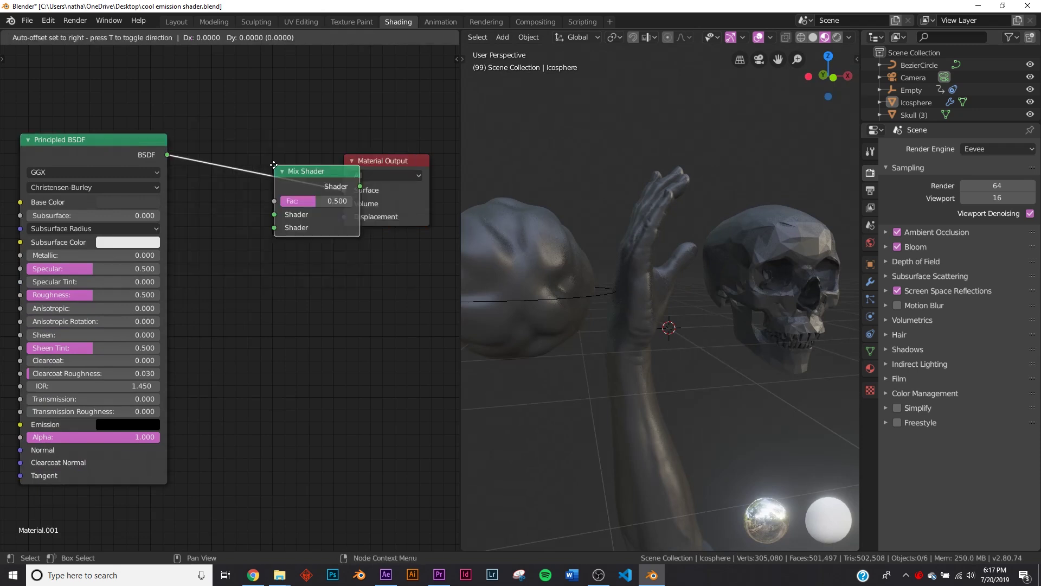
left_click(307, 196)
Step: Add an Emission shader below the Principled BSDF and connect it to the Mix Shader's second shader input
key("shift+a")
left_click(306, 293)
type("e")
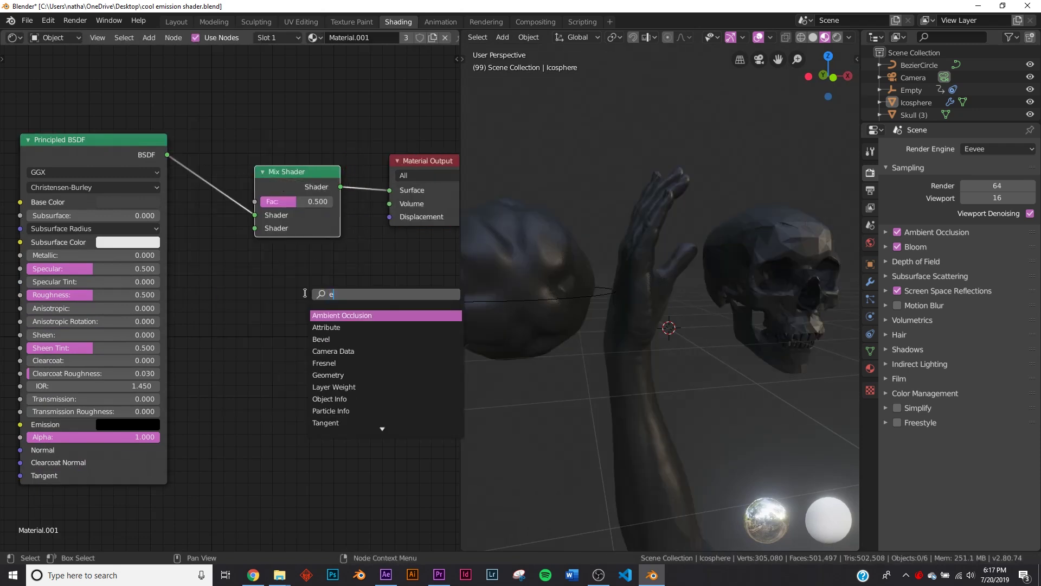
type("m")
left_click(324, 312)
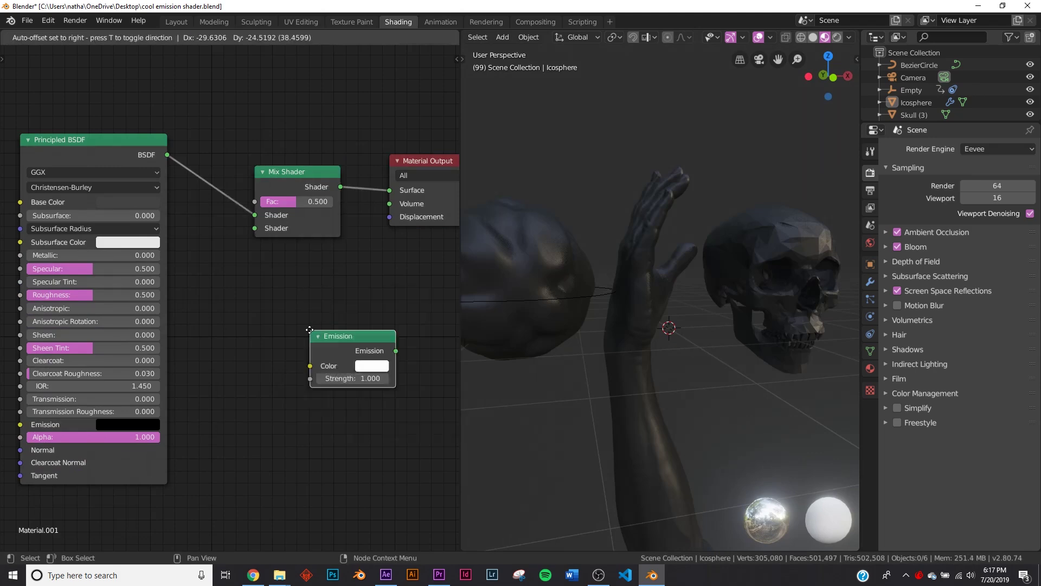
left_click(154, 503)
left_click_drag(160, 513, 255, 227)
Step: Set the Emission shader's strength to 20 and its color to a fully saturated orange-red with hue about 0.046
middle_click_drag(268, 265, 280, 560)
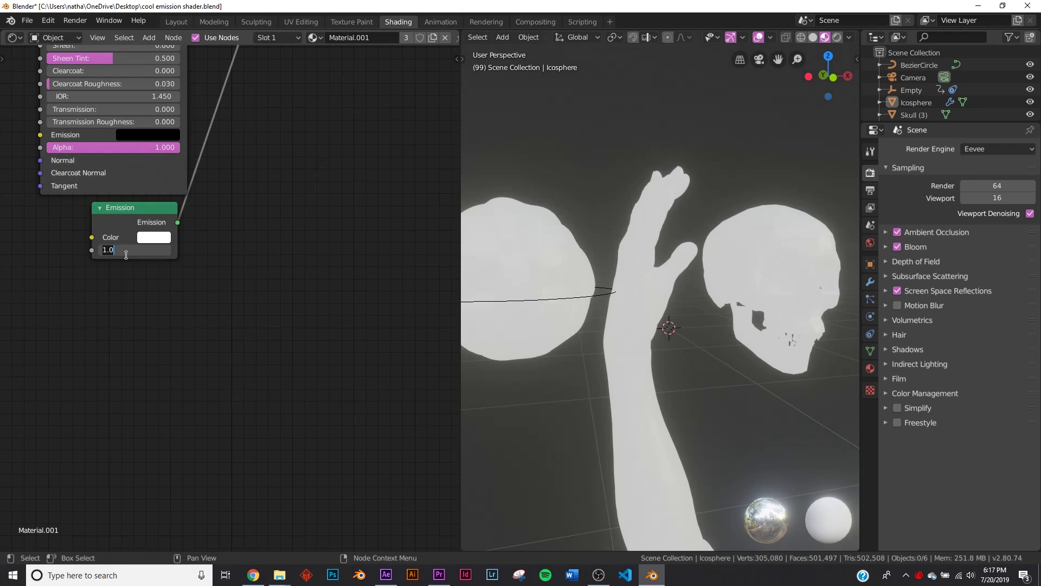
key("Return")
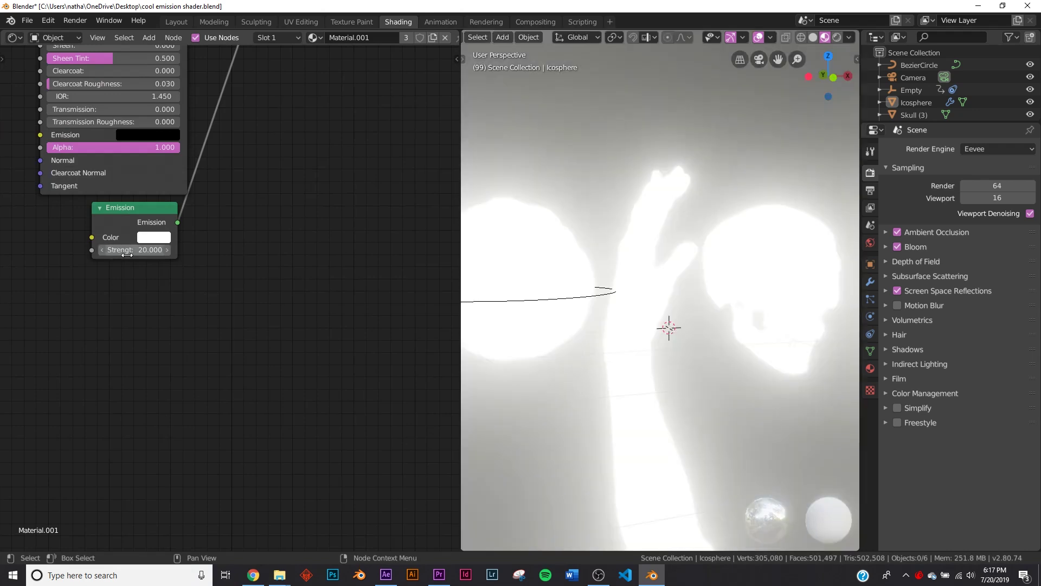
left_click(154, 237)
left_click(170, 148)
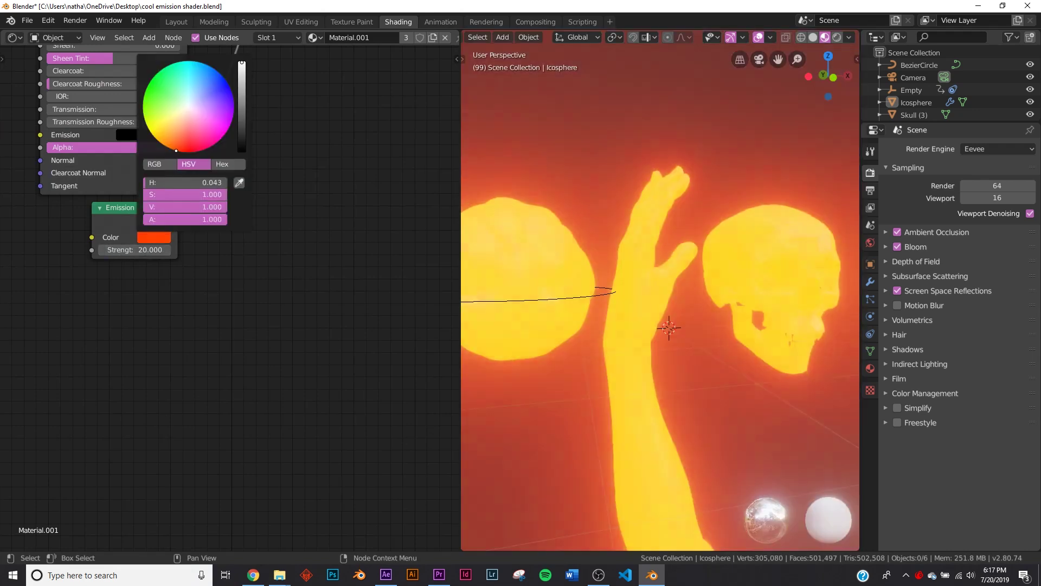
middle_click_drag(597, 380, 640, 387)
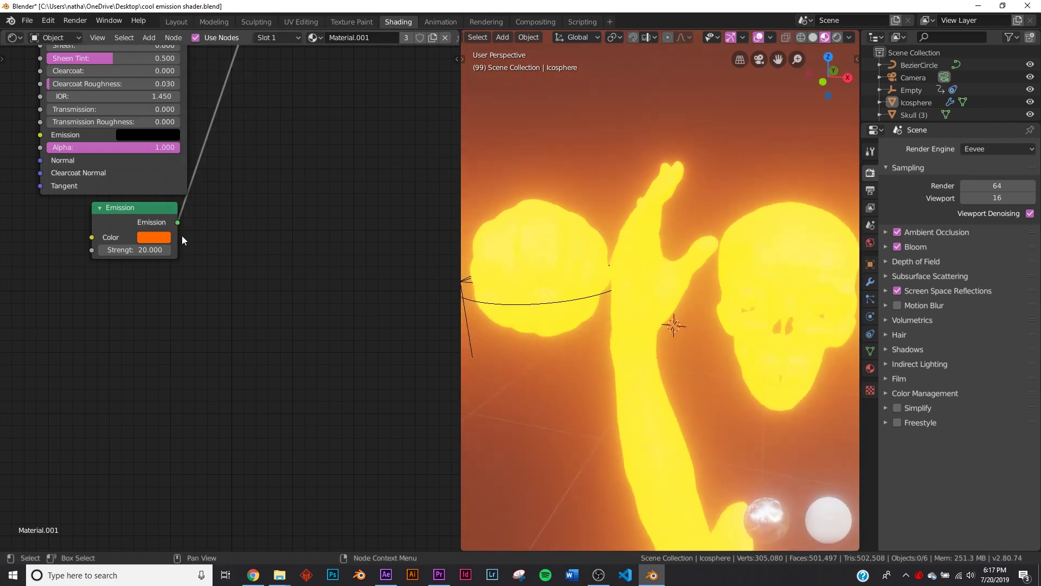
left_click(152, 237)
left_click_drag(170, 148, 175, 150)
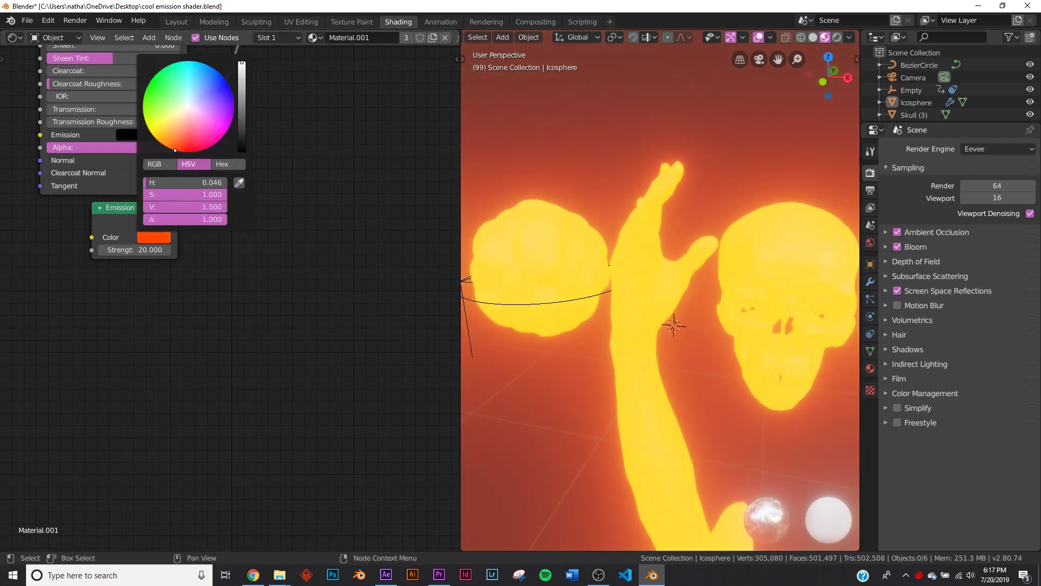
Step: Raise the Mix Shader node, add a ColorRamp above the Principled BSDF, and connect its Color output to the Mix Shader's Fac
middle_click_drag(284, 231, 283, 458)
middle_click_drag(284, 250, 273, 400)
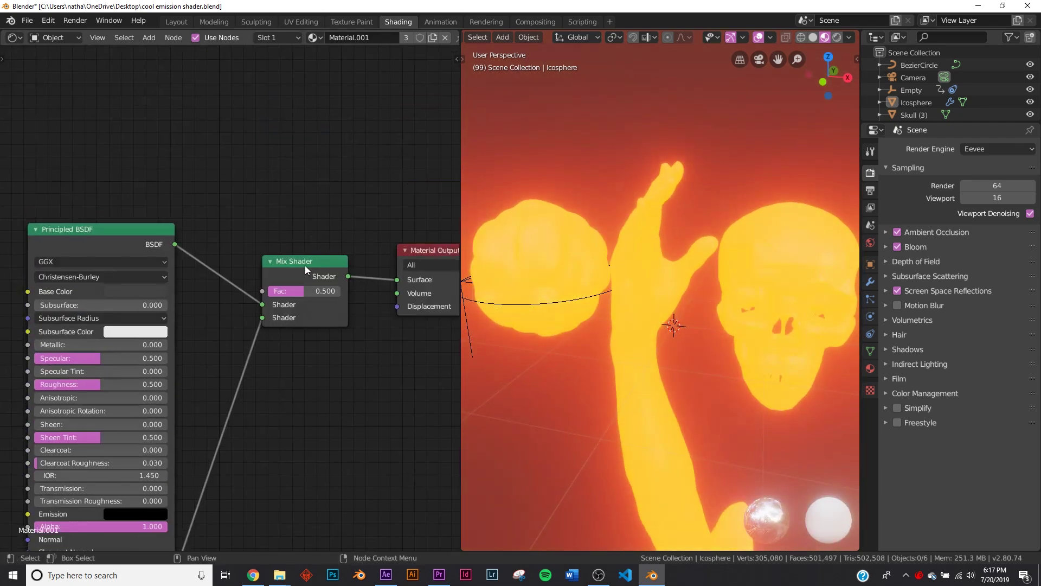
left_click_drag(305, 267, 315, 159)
scroll(203, 116, "up", 3)
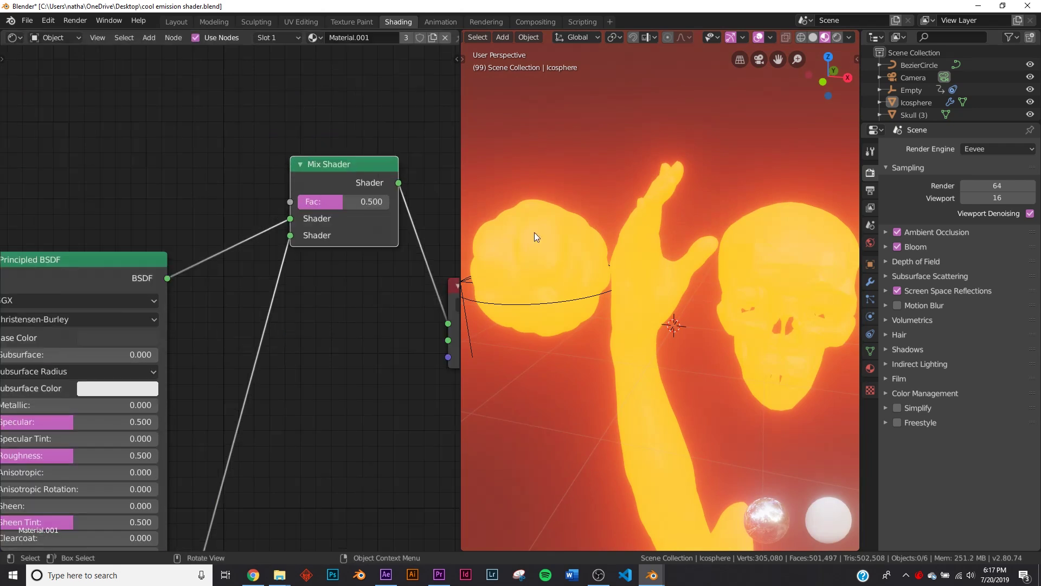
middle_click_drag(174, 249, 234, 253)
key("shift+a")
left_click(208, 132)
type("col")
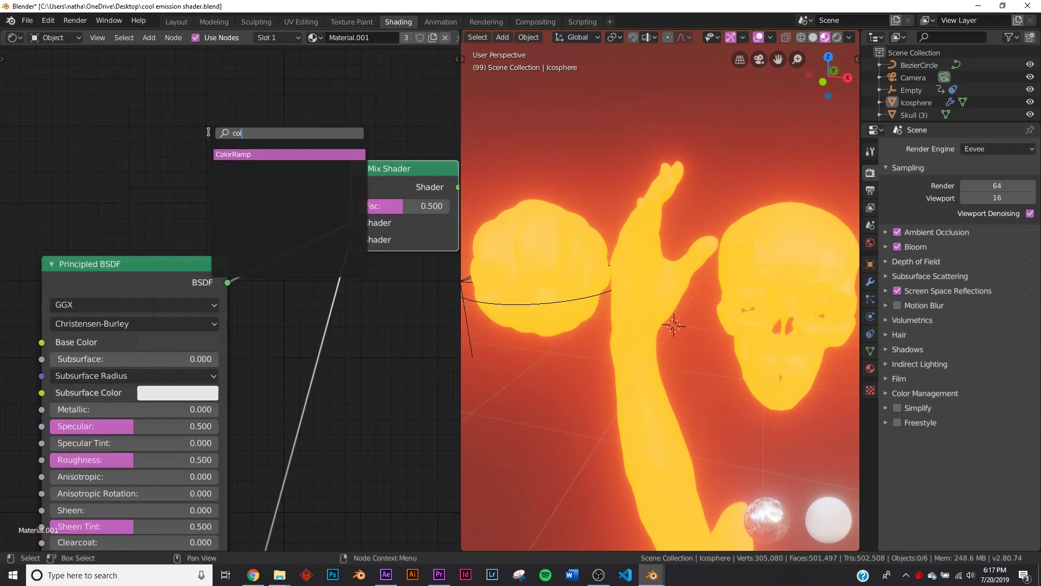
left_click(232, 154)
left_click(257, 104)
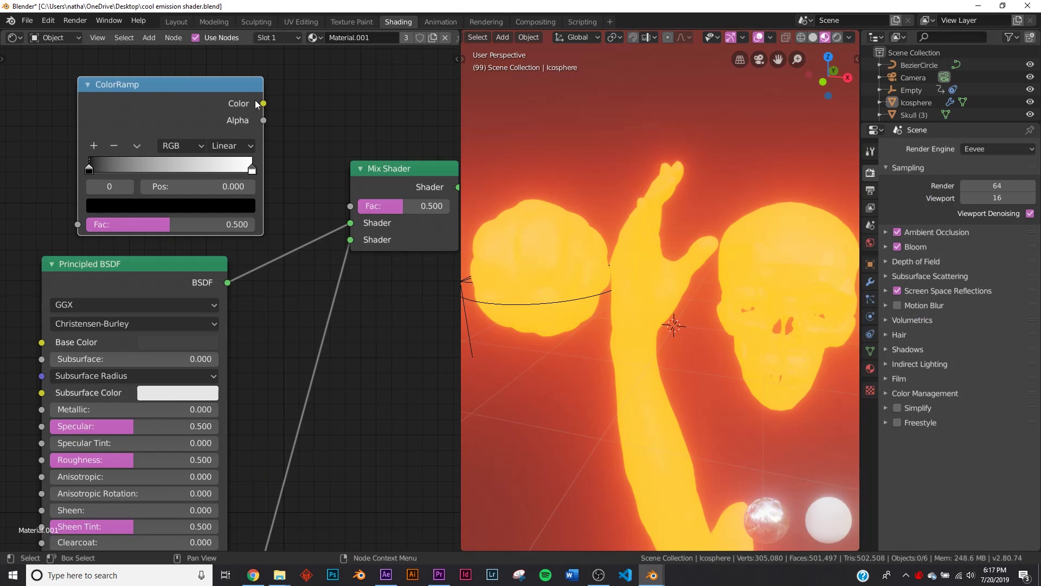
left_click_drag(264, 104, 351, 206)
middle_click_drag(177, 200, 296, 210)
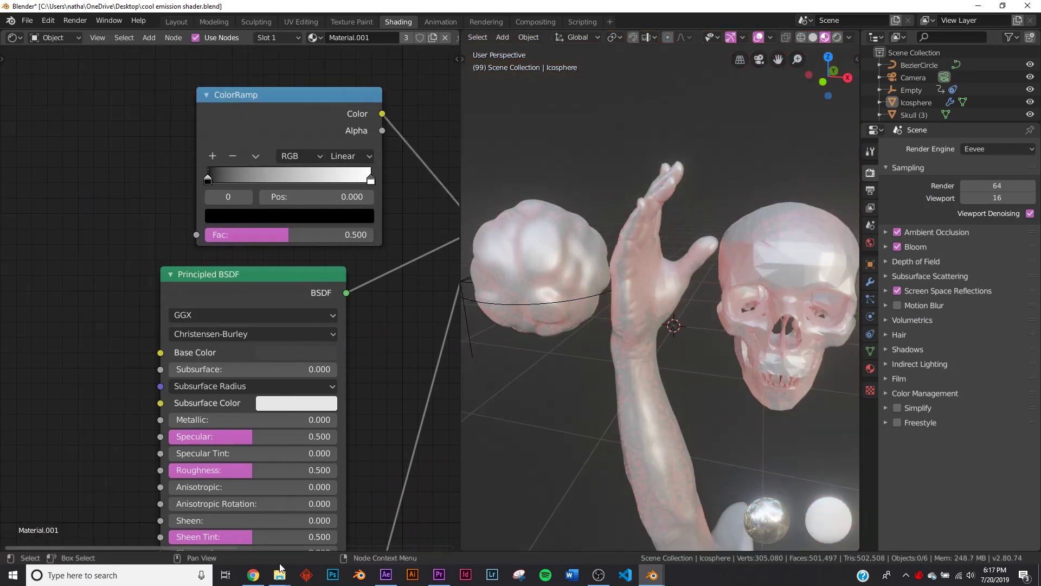
Step: Add a Layer Weight node beside the ColorRamp and connect its Facing output to the ColorRamp's Fac input
middle_click_drag(243, 257, 289, 298)
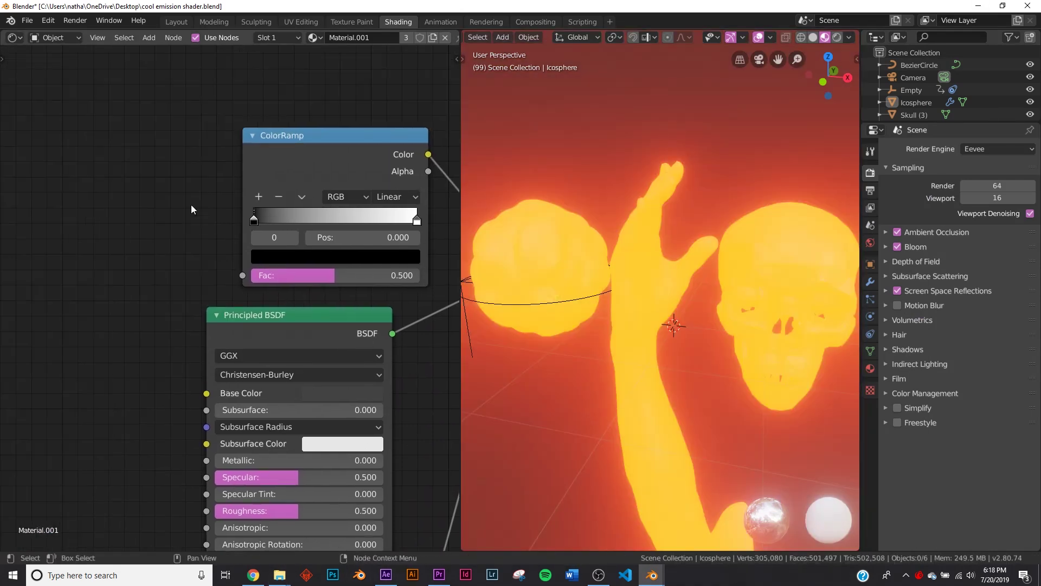
key("shift+a")
left_click(151, 179)
type("la")
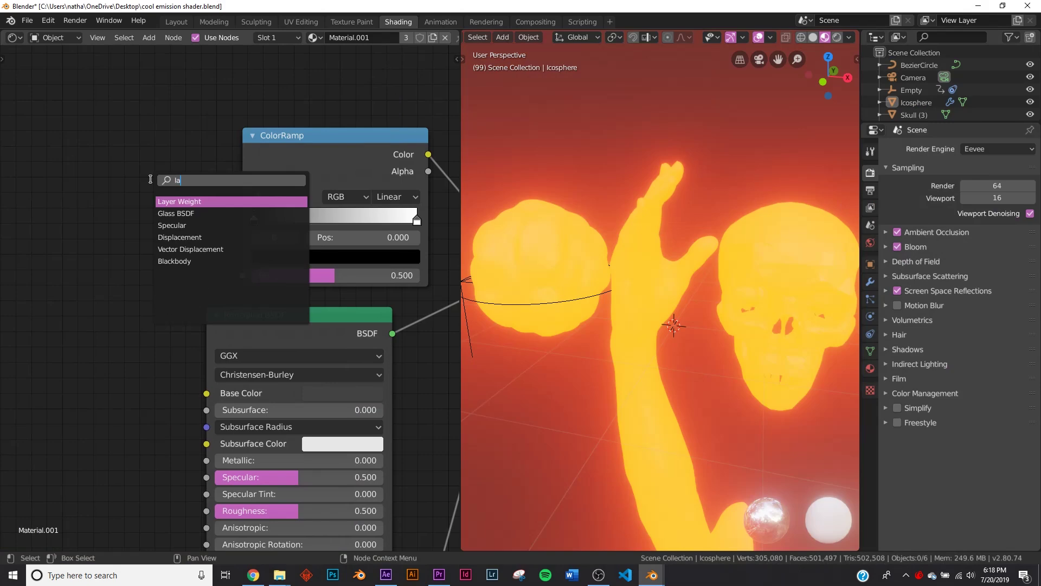
type("y")
key("Return")
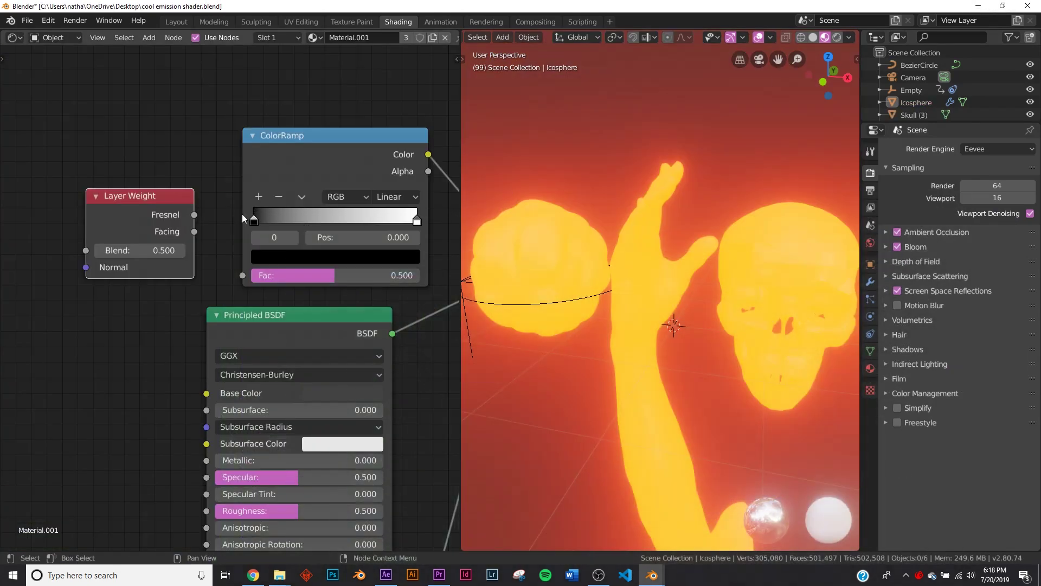
left_click_drag(195, 232, 238, 273)
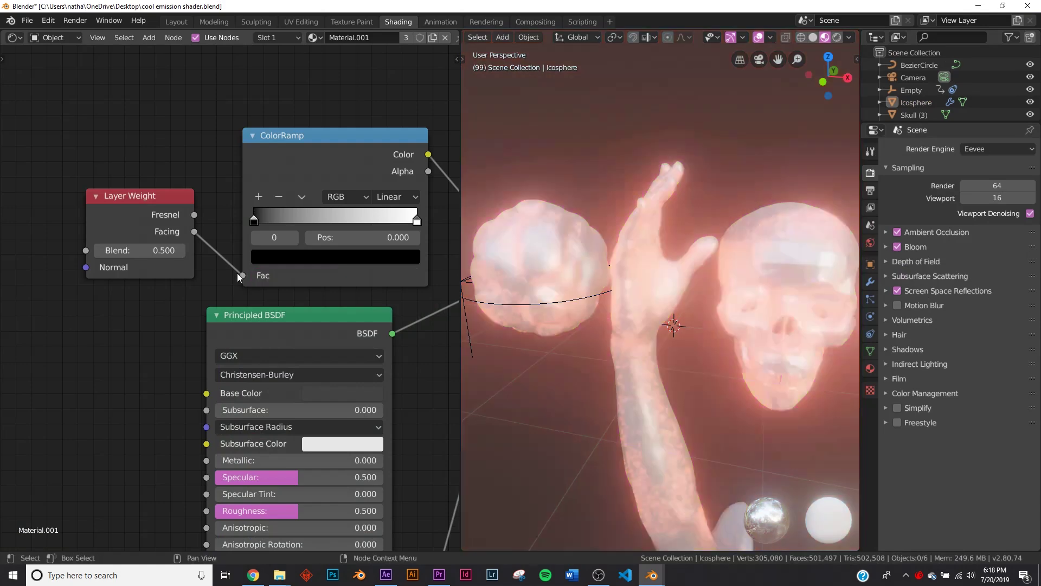
Step: Darken the Principled BSDF's Base Color to near black
middle_click_drag(646, 324, 651, 297)
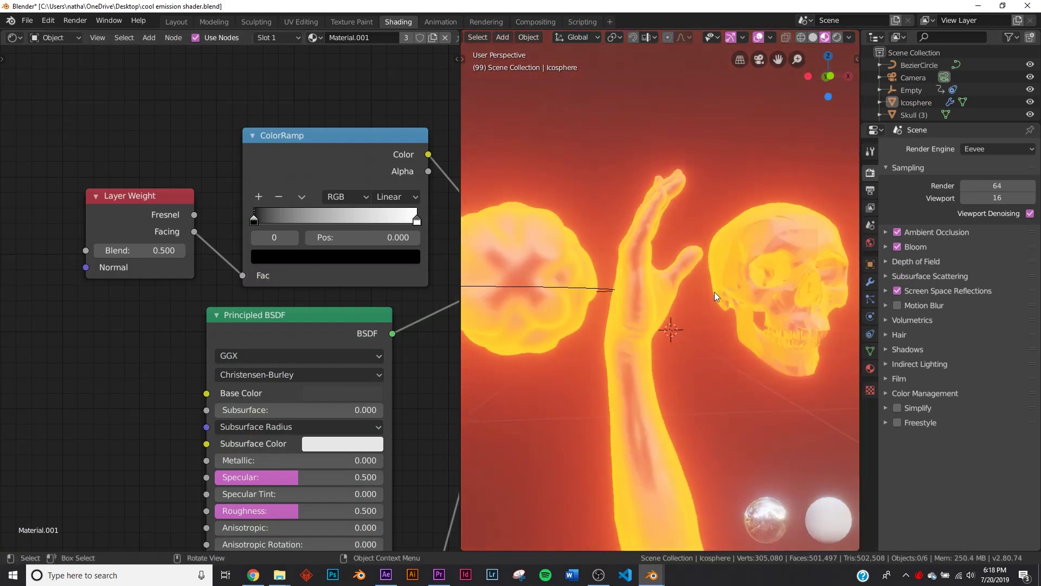
scroll(714, 292, "up", 5)
mouse_move(597, 294)
middle_mouse_down()
mouse_move(610, 360)
mouse_move(642, 317)
mouse_move(525, 314)
mouse_move(587, 367)
mouse_move(598, 305)
middle_mouse_up()
scroll(610, 299, "down", 5)
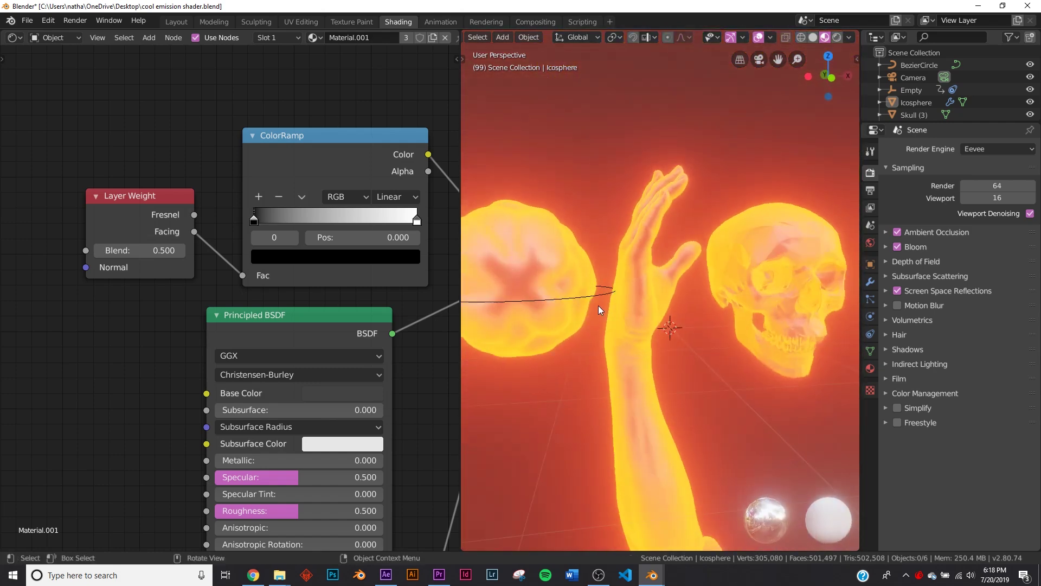
left_click(363, 258)
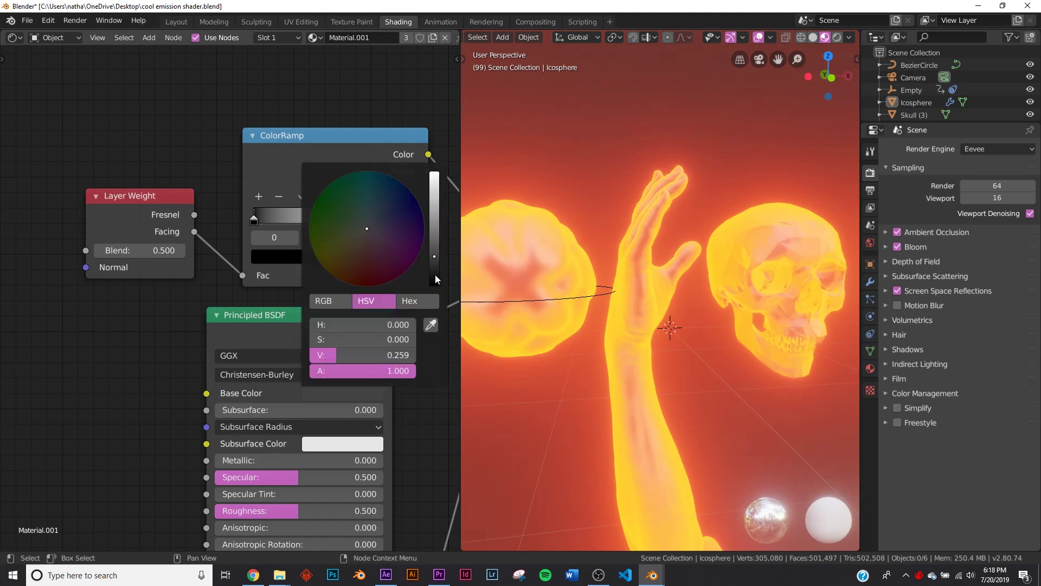
left_click(435, 274)
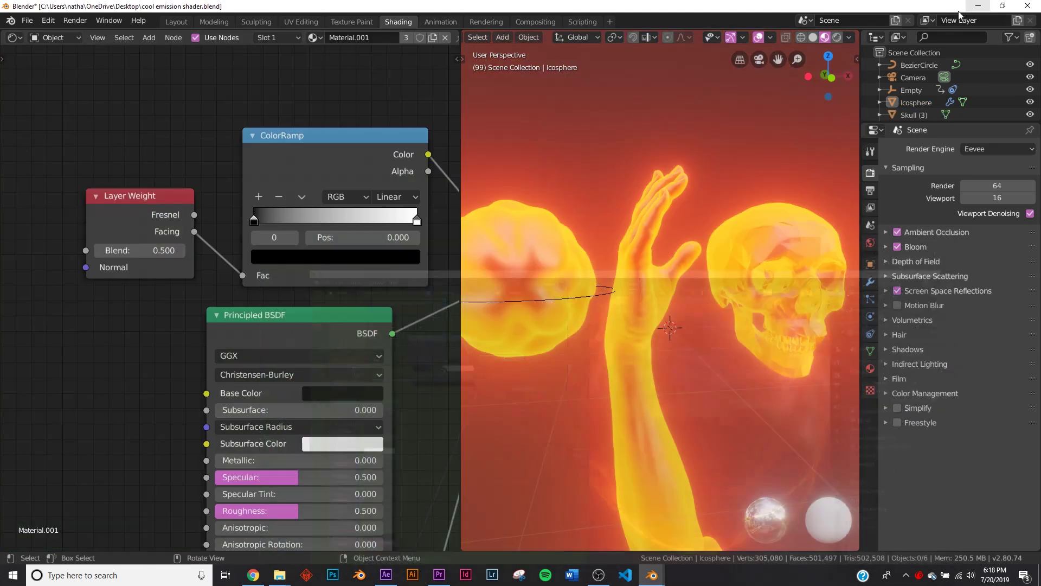
Step: Set the Layer Weight node's Blend to 0.200
left_click(102, 252)
left_click(101, 251)
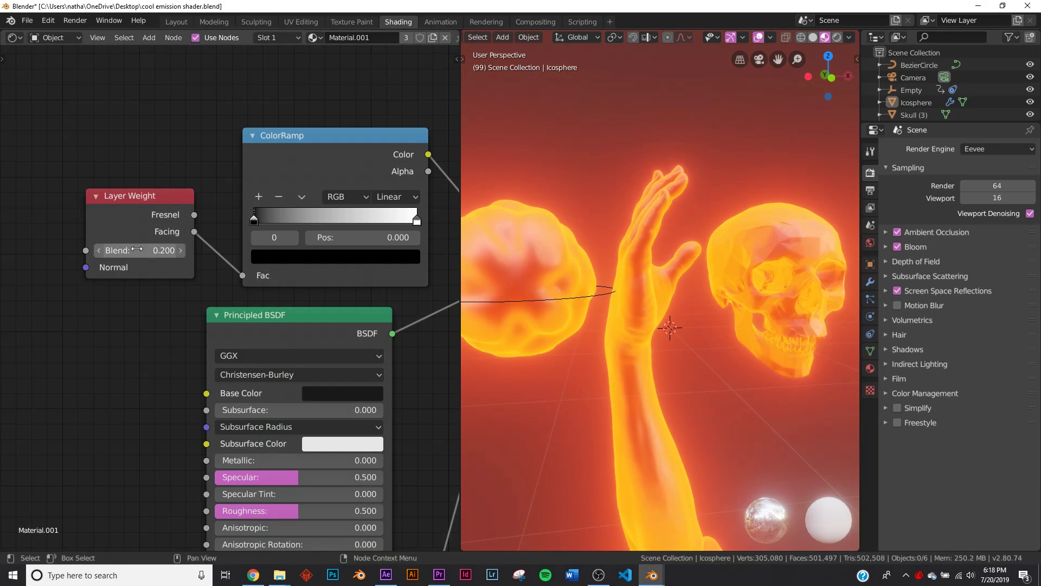
mouse_move(137, 248)
left_mouse_down()
mouse_move(217, 249)
mouse_move(123, 250)
left_mouse_up()
left_click(102, 253)
left_click(103, 253)
left_click(103, 253)
left_click(102, 253)
left_click(102, 254)
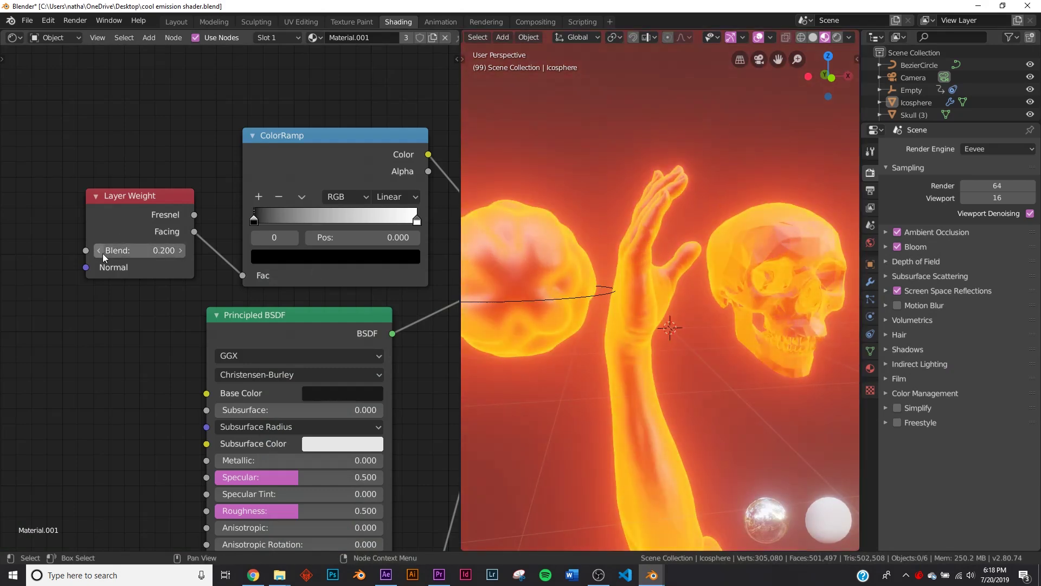
mouse_move(659, 306)
middle_mouse_down()
mouse_move(741, 324)
mouse_move(662, 319)
middle_mouse_up()
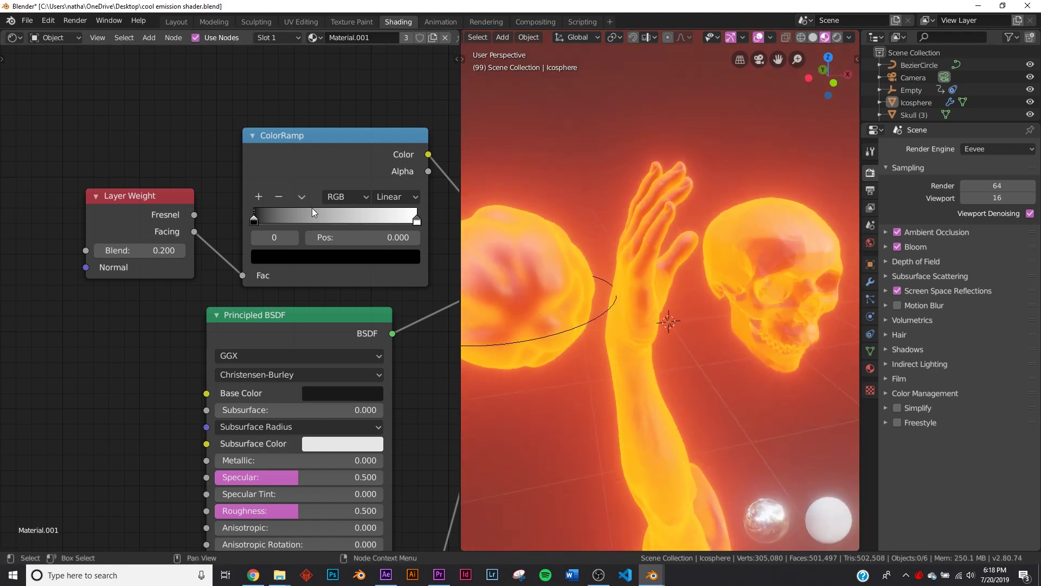
Step: Move the ColorRamp's black stop to about 0.398 and bring the white stop in just beyond it
left_click_drag(257, 222, 289, 221)
left_click_drag(413, 223, 313, 223)
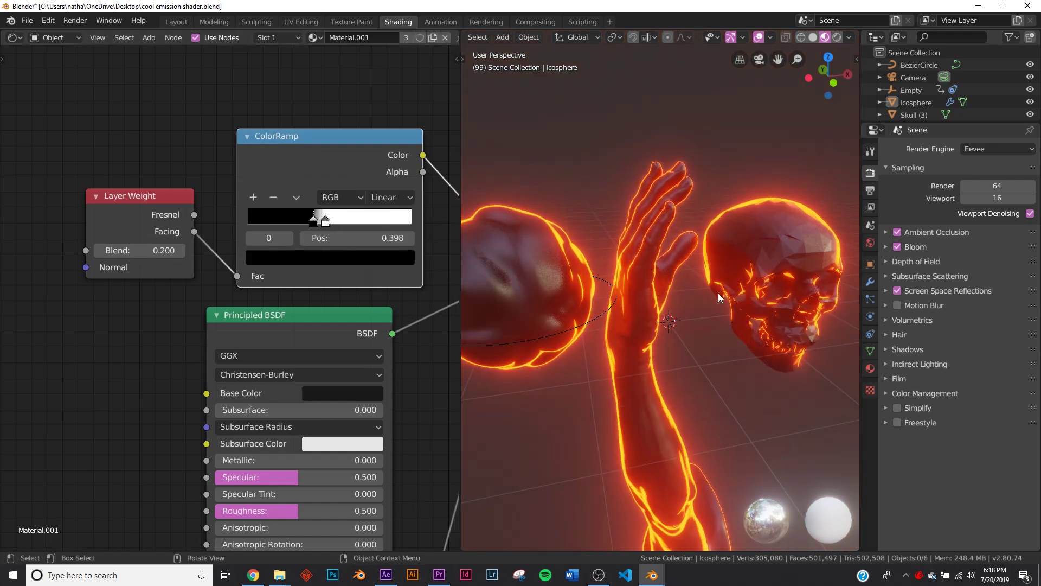
middle_click_drag(718, 292, 402, 284)
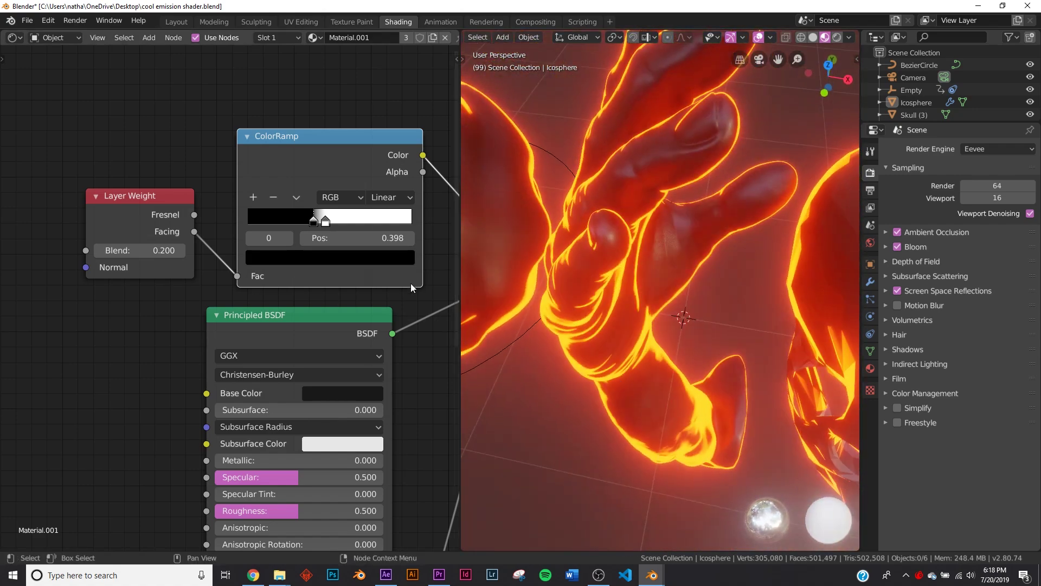
Step: Move the ColorRamp's white stop to about 0.598 and set its interpolation to B-Spline
left_click_drag(326, 221, 347, 222)
left_click(401, 197)
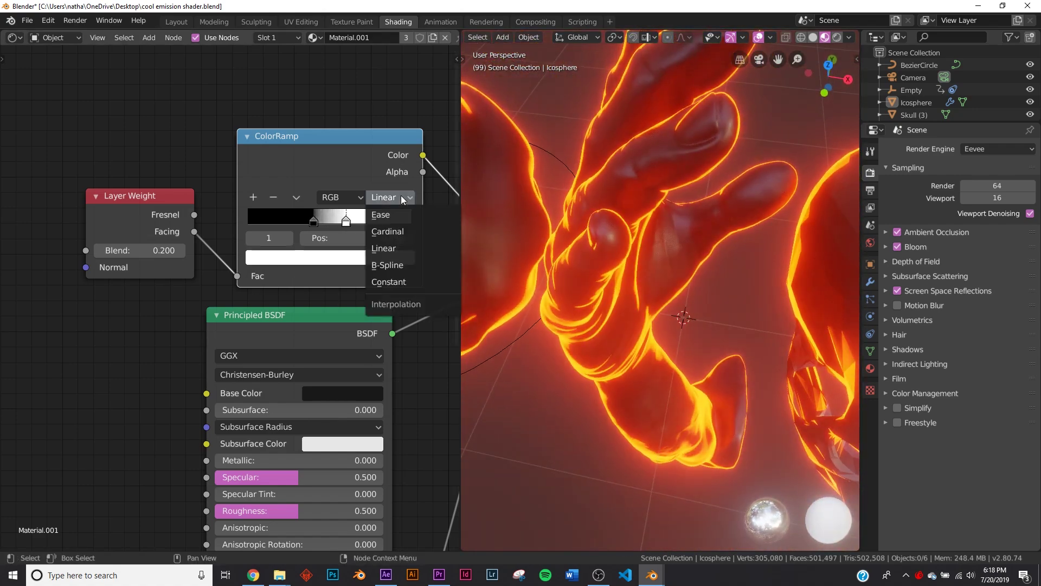
left_click(387, 264)
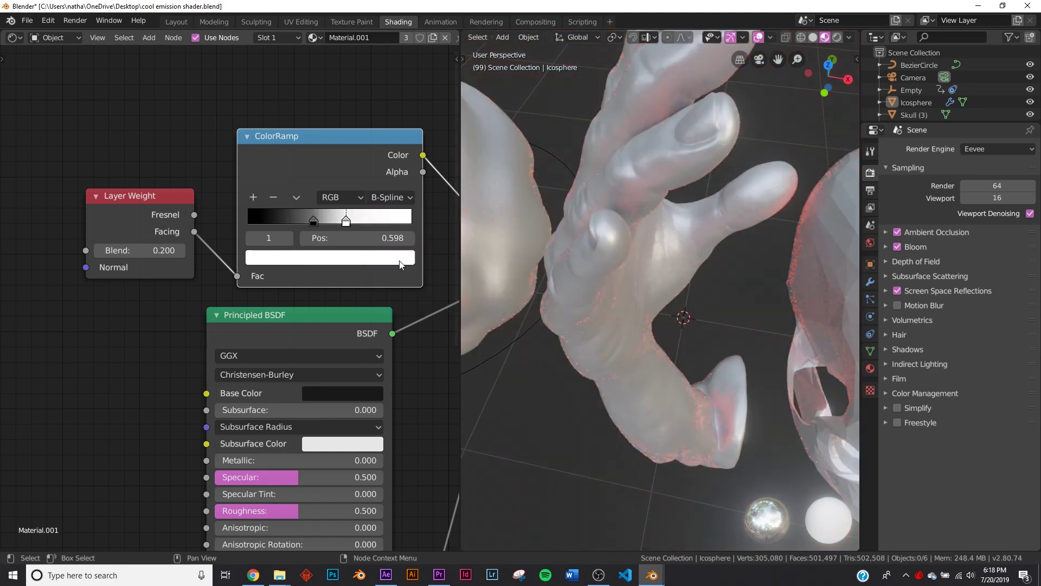
middle_click_drag(664, 174, 607, 190)
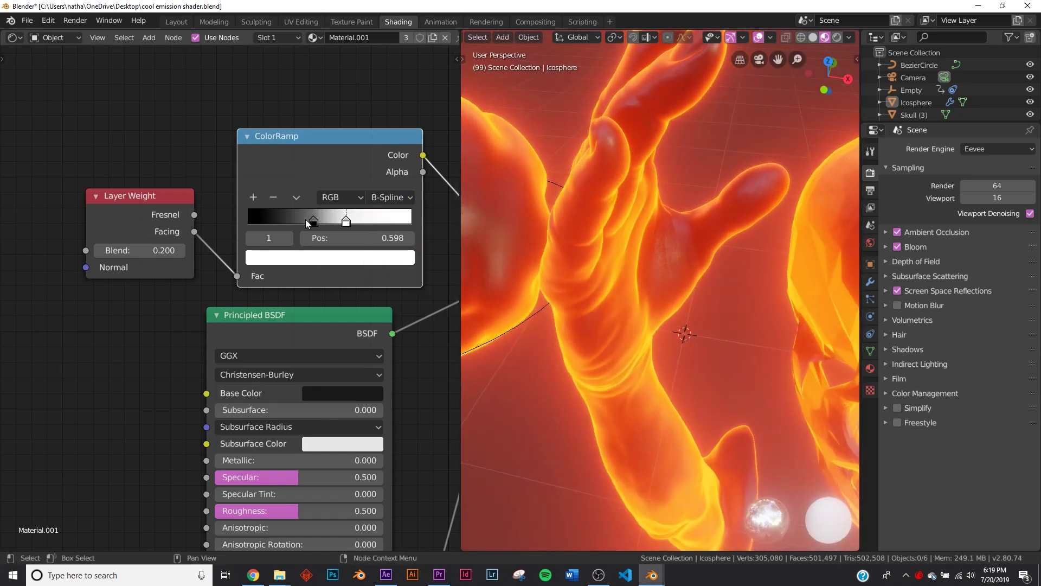
Step: Bring the ColorRamp's black and white stops together near the middle, with the white stop at about 0.504
left_click_drag(314, 221, 334, 223)
middle_click_drag(773, 265, 690, 232)
scroll(690, 232, "down", 3)
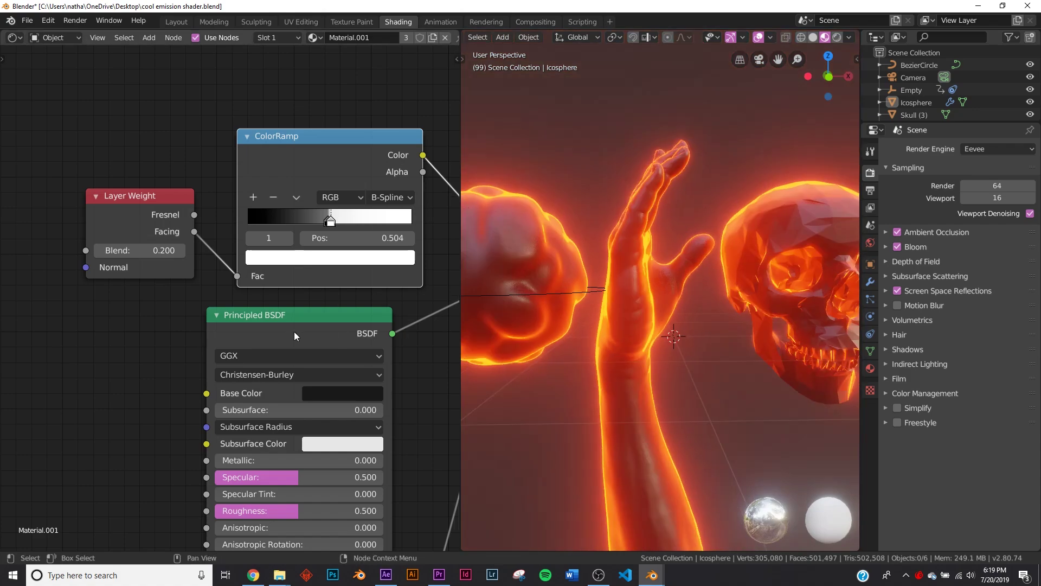
Step: Change the Emission shader's color to a bright pink-magenta
middle_click_drag(294, 331, 234, 140)
scroll(235, 330, "down", 4)
middle_click_drag(259, 393, 261, 239)
scroll(261, 239, "up", 1)
left_click(285, 394)
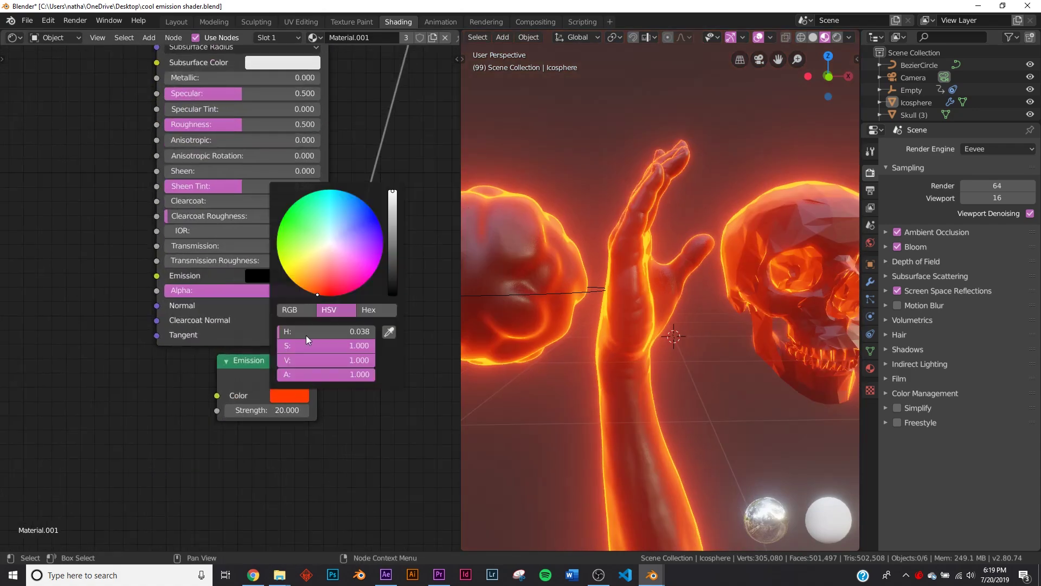
left_click(357, 267)
middle_click_drag(650, 282, 668, 305)
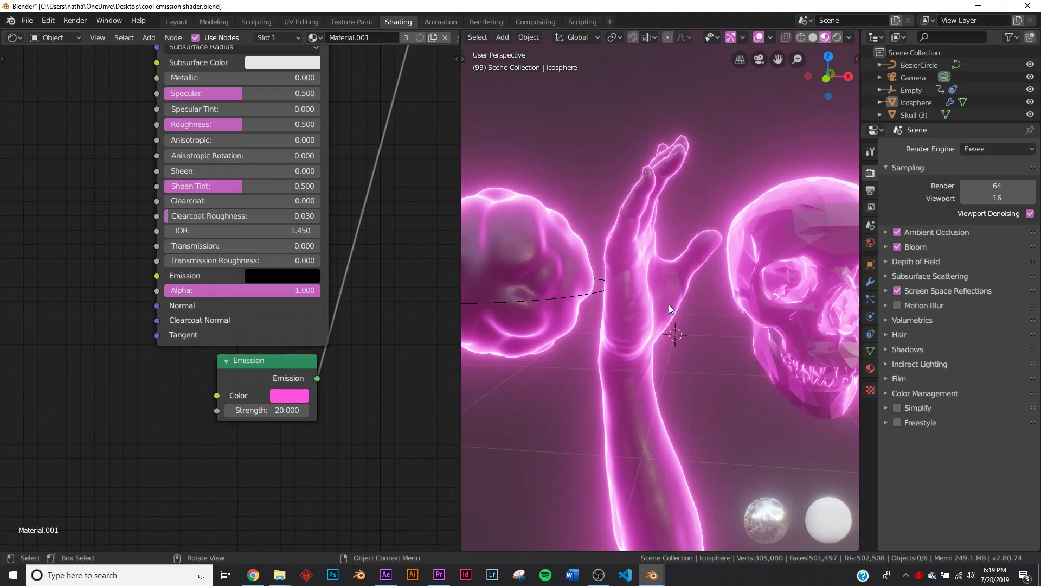
Step: Group all shader nodes except the Material Output into a single node group
scroll(221, 350, "down", 3)
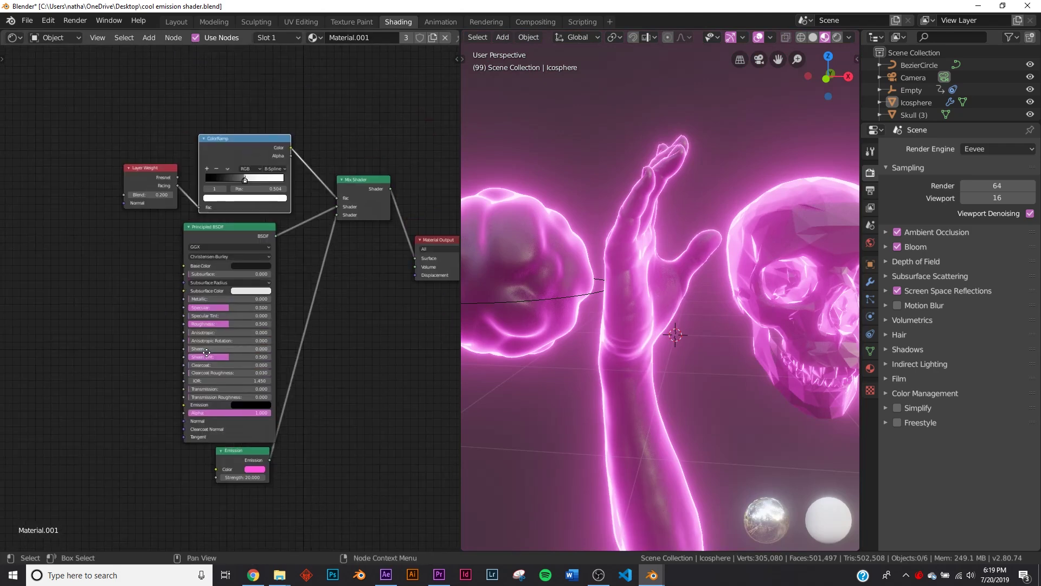
middle_click_drag(263, 322, 249, 337)
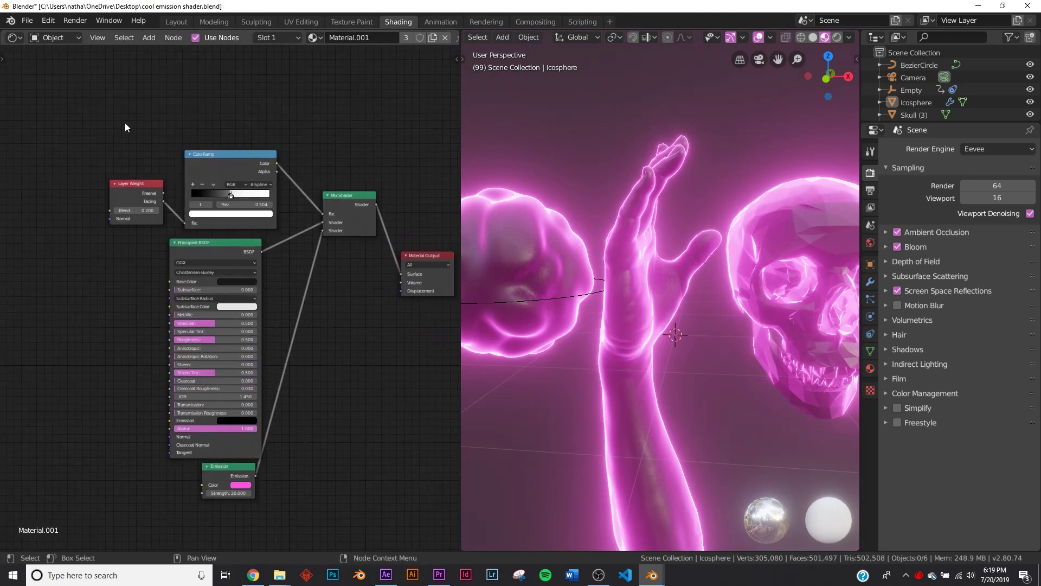
key("b")
left_click_drag(73, 107, 356, 514)
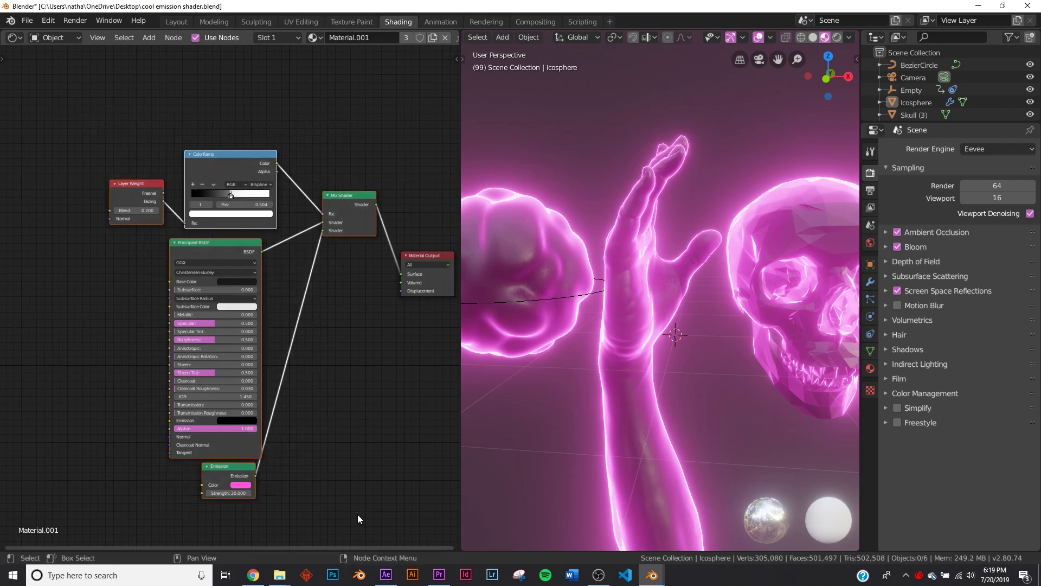
key("ctrl+g")
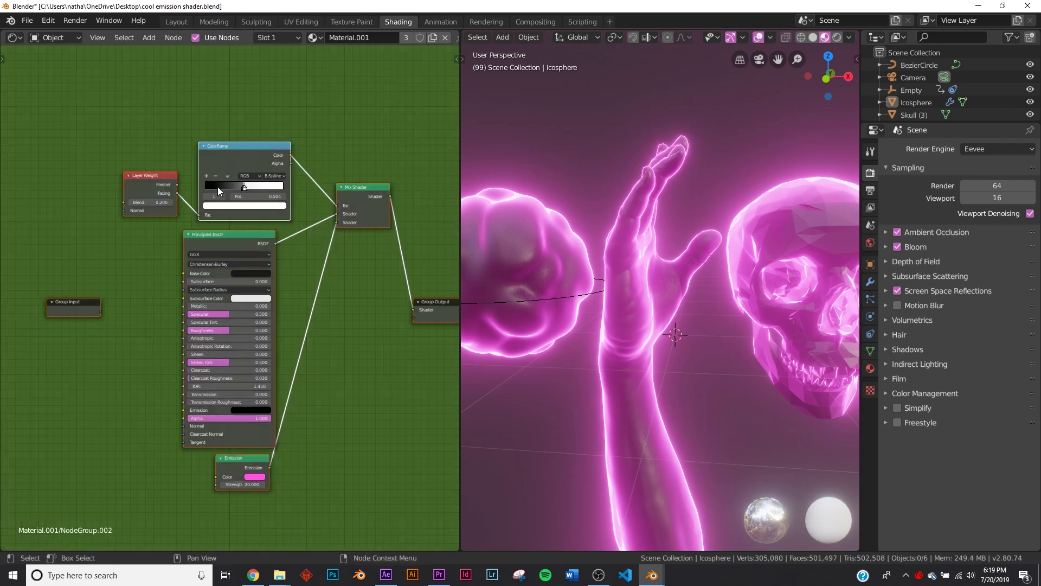
Step: Connect a new Group Input socket to the Emission node's Color, and leave the node group
scroll(174, 267, "up", 3)
middle_click_drag(175, 267, 203, 259)
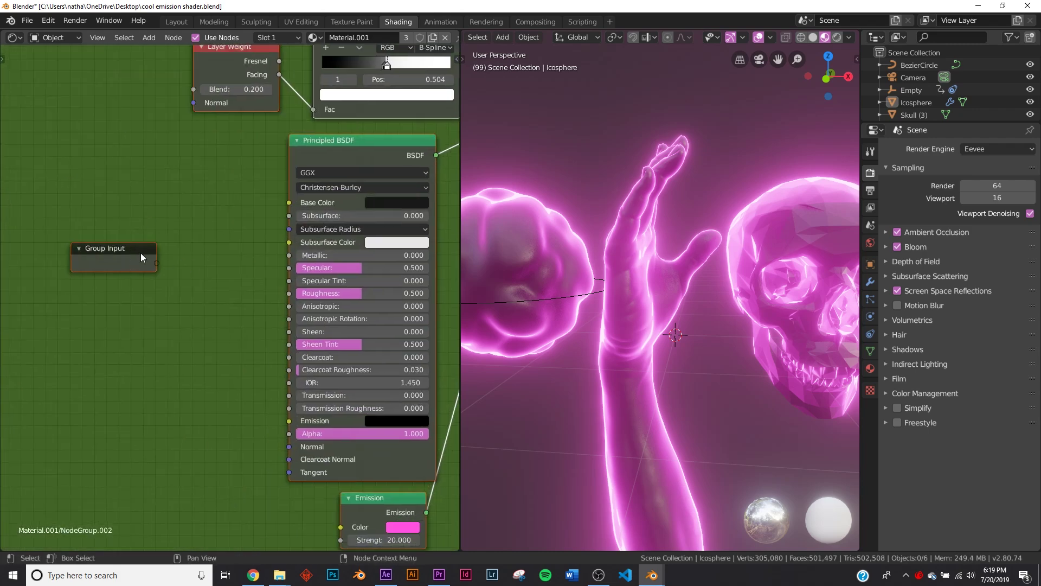
scroll(141, 253, "down", 3)
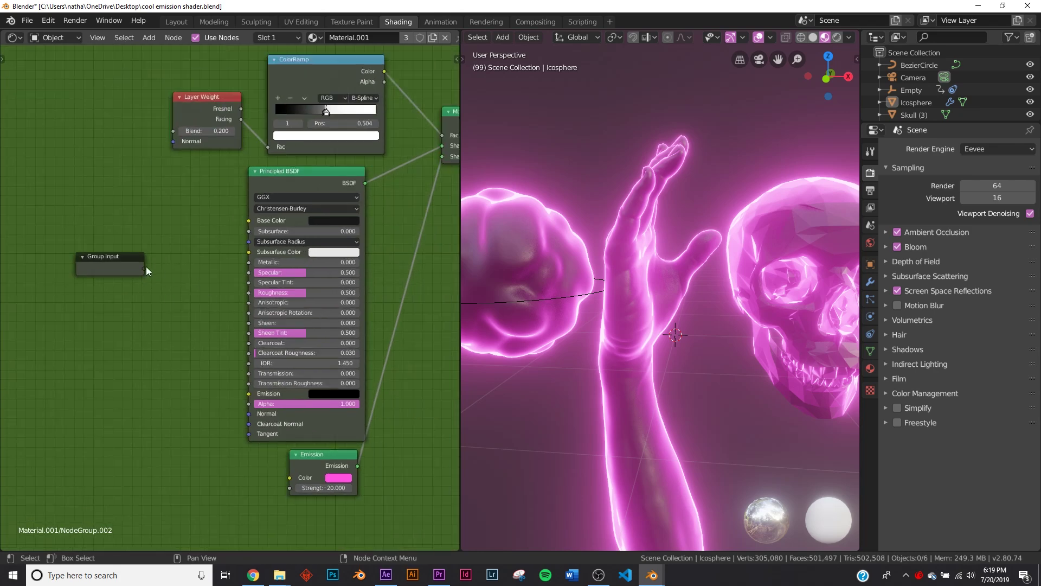
left_click_drag(116, 259, 77, 210)
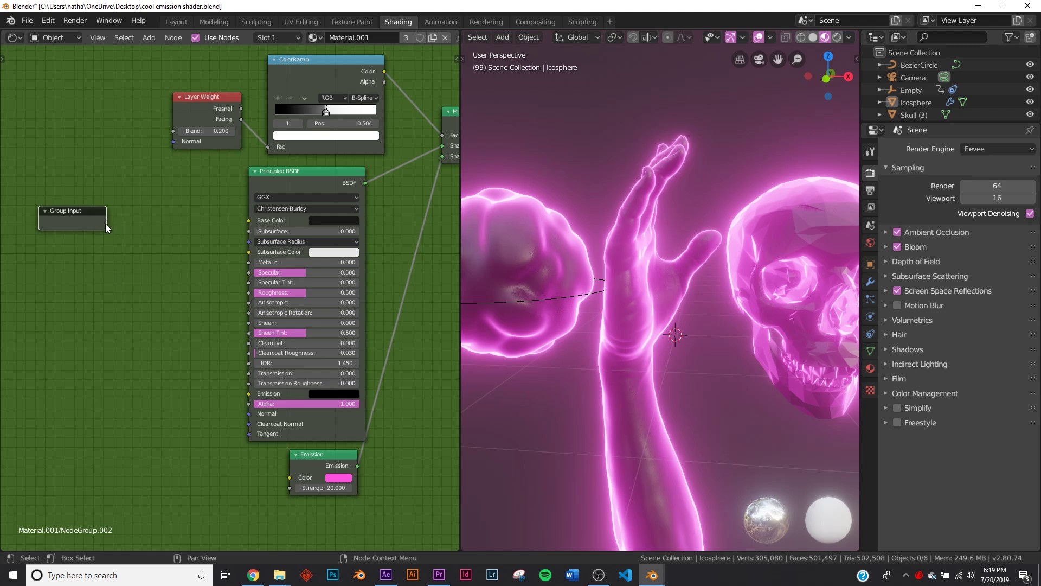
left_click_drag(105, 223, 291, 484)
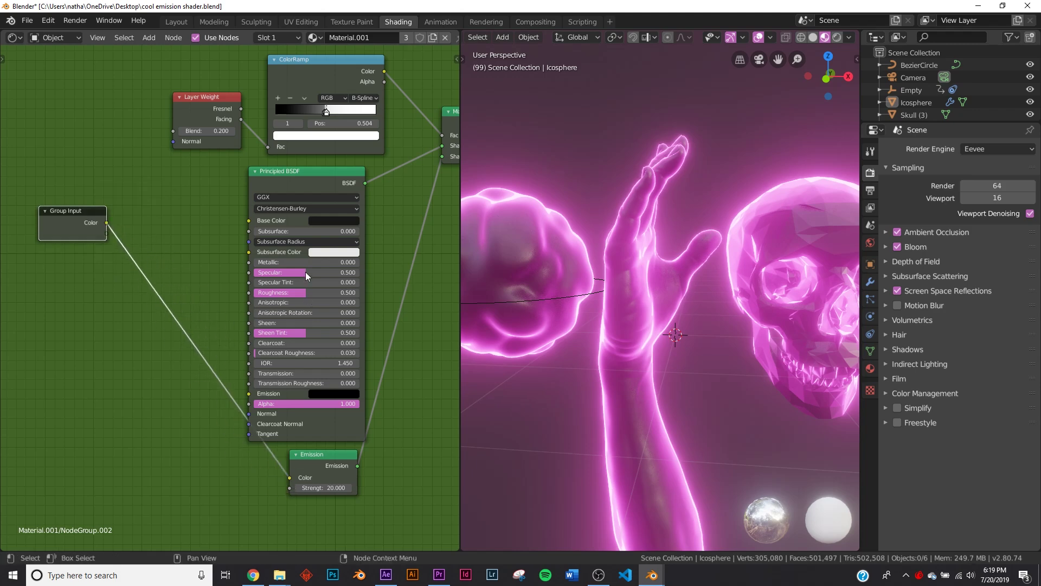
key("Tab")
Step: Place the group node beside the Material Output and set its Color to bright cyan
left_click_drag(246, 323, 342, 264)
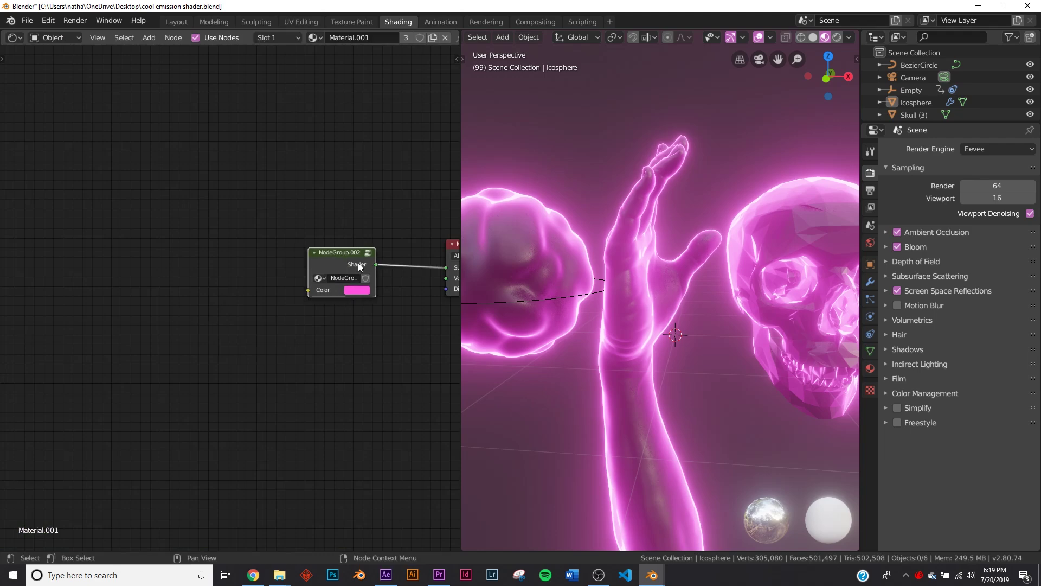
key("Home")
left_click_drag(38, 231, 141, 221)
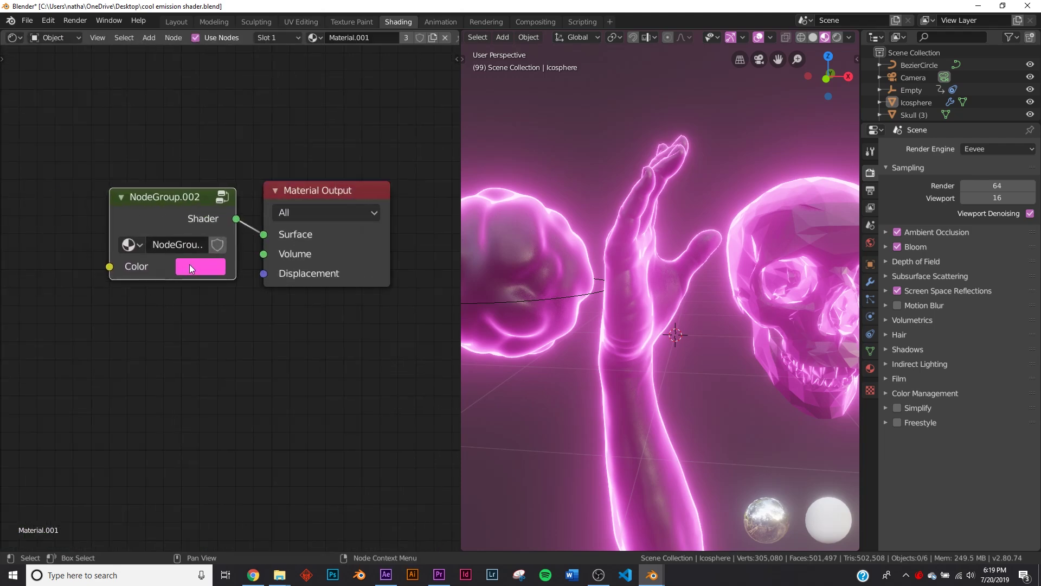
left_click(216, 273)
mouse_move(238, 299)
left_mouse_down()
mouse_move(203, 309)
mouse_move(239, 288)
left_mouse_up()
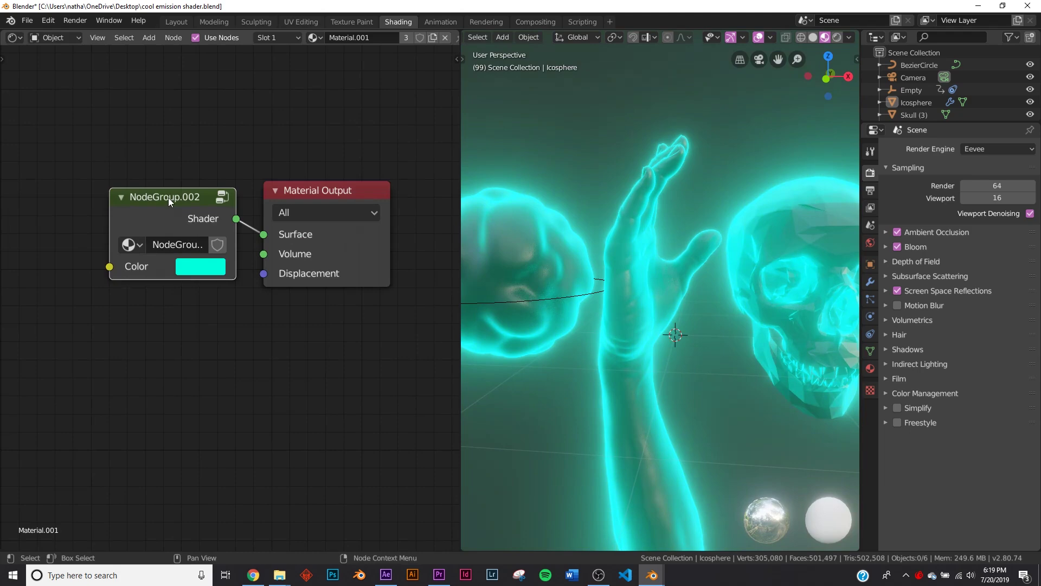
Step: Connect a second Group Input socket to the Layer Weight's Blend, then return to the material keeping the group's Blend at 0.200
key("Tab")
scroll(174, 255, "down", 9)
middle_click_drag(175, 268, 177, 366)
scroll(125, 366, "up", 6)
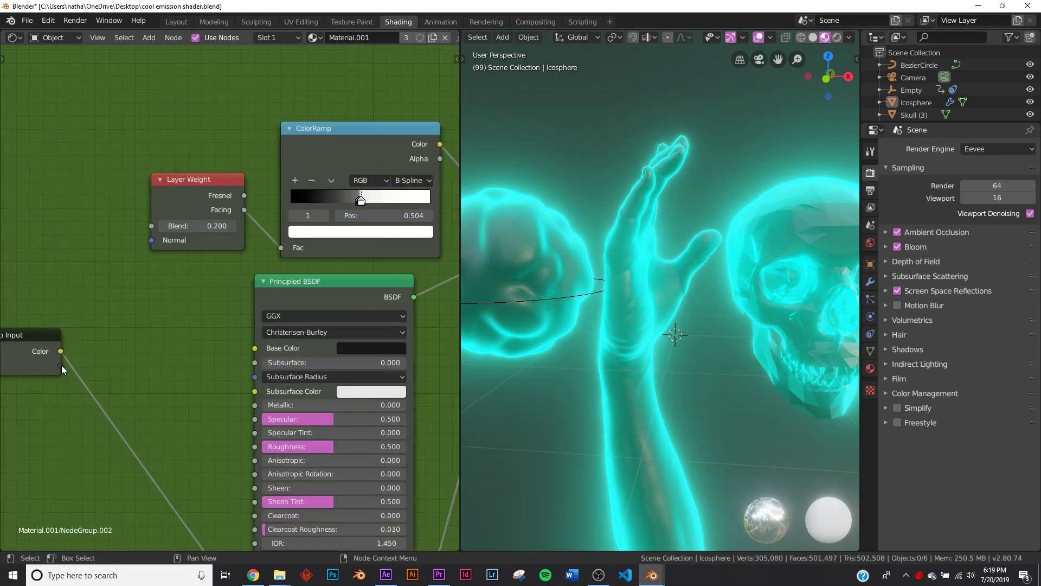
left_click_drag(61, 366, 133, 268)
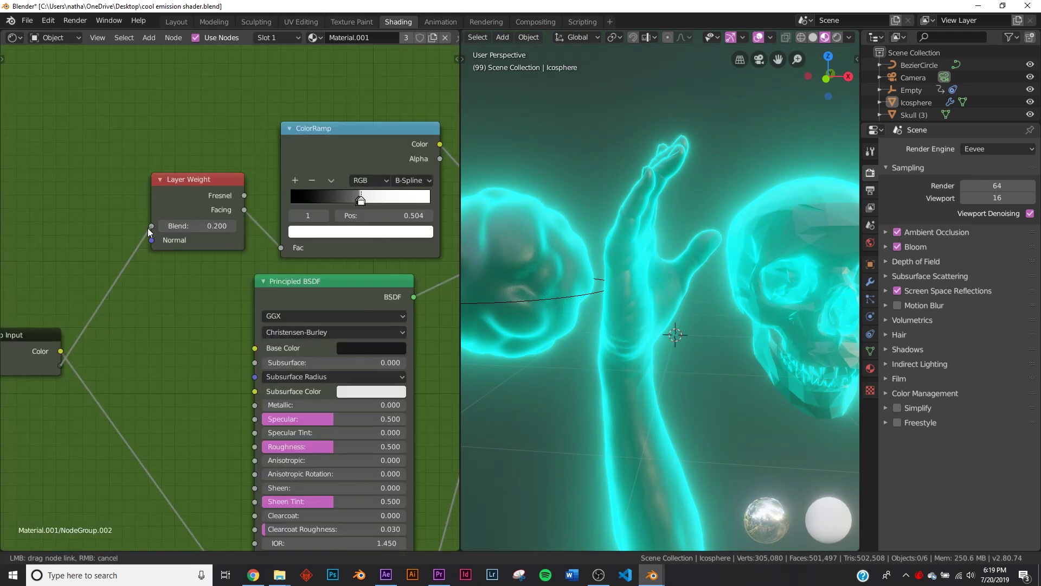
left_click_drag(147, 227, 152, 226)
key("Tab")
scroll(198, 297, "up", 2)
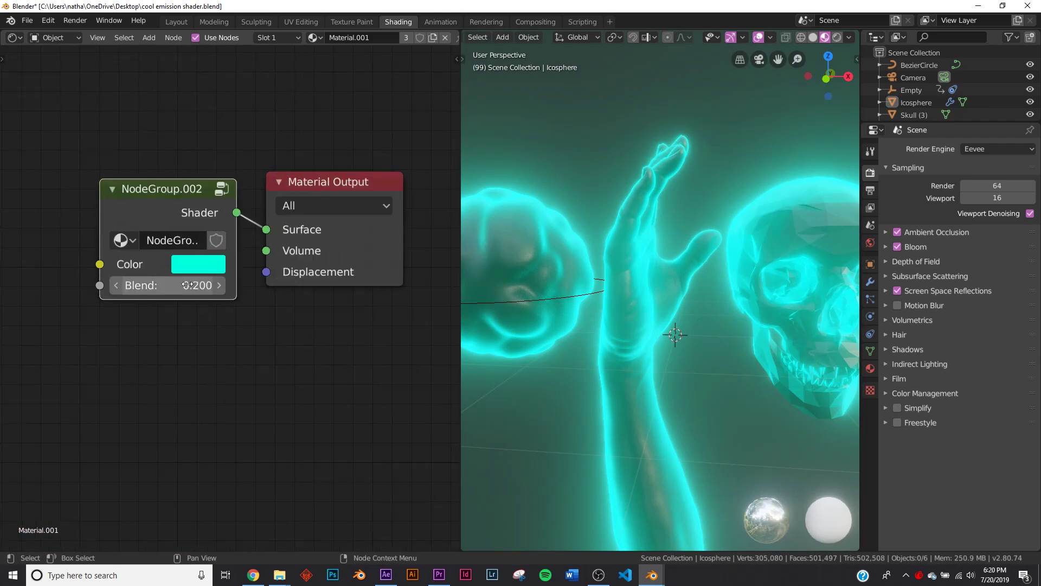
mouse_move(187, 284)
left_mouse_down()
mouse_move(176, 285)
mouse_move(230, 284)
mouse_move(187, 285)
left_mouse_up()
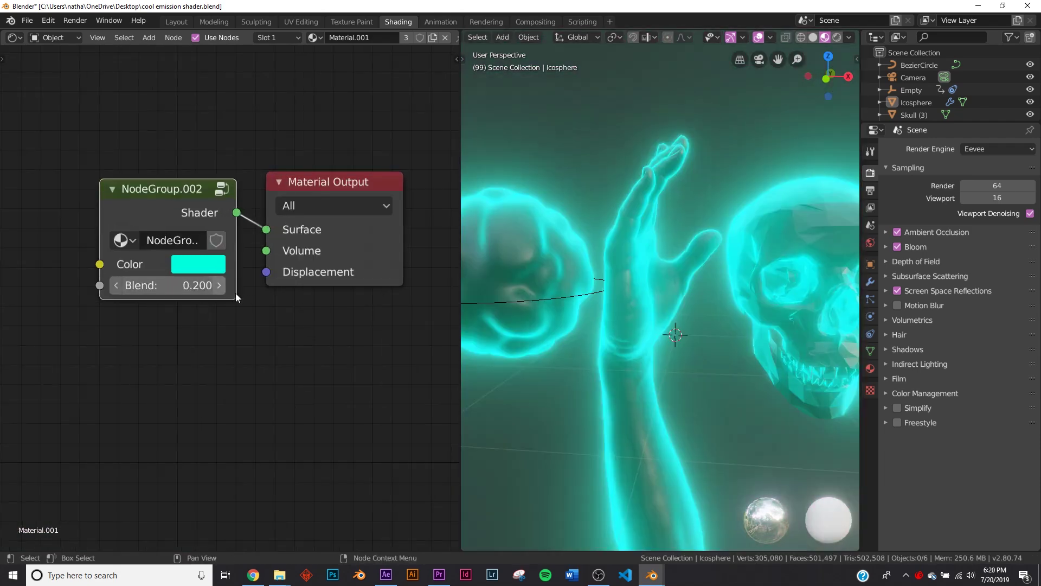
Step: Examine the nodes inside the group and compare them with the group node's exposed Color and Blend inputs
key("Tab")
scroll(180, 212, "down", 4)
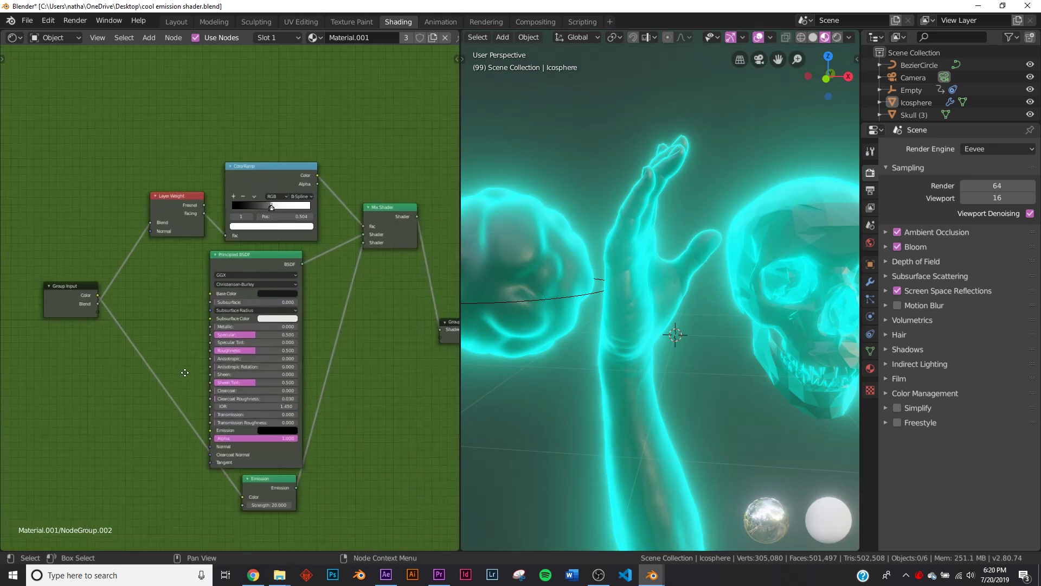
key("Tab")
scroll(214, 320, "up", 5)
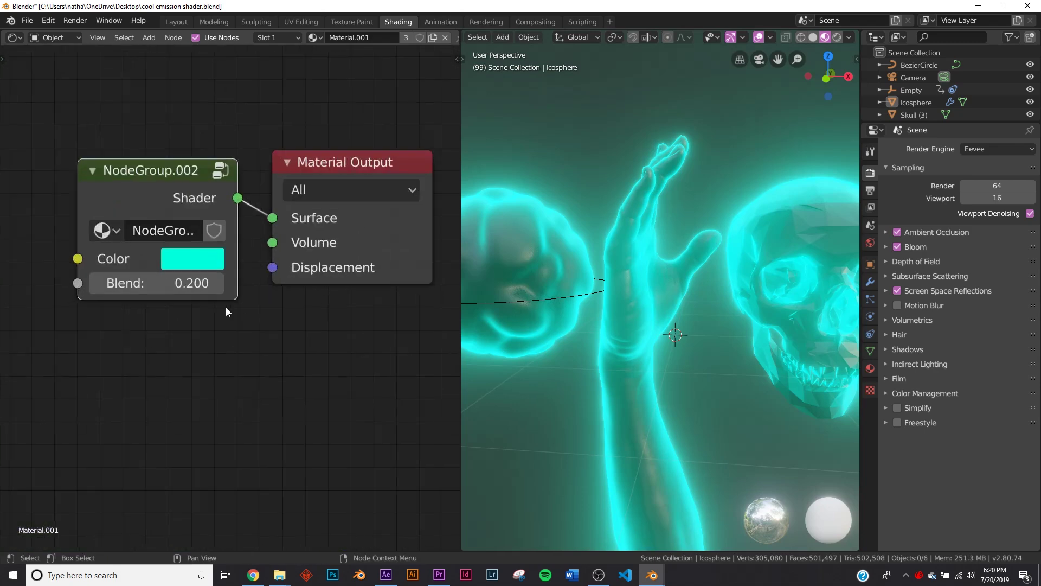
key("Tab")
key("Home")
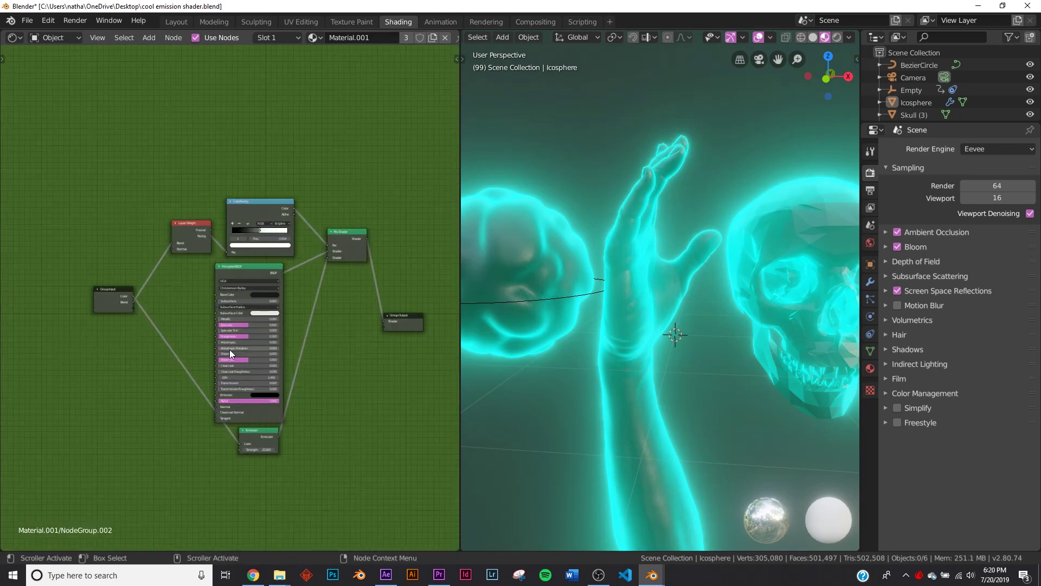
key("Tab")
scroll(249, 259, "up", 6)
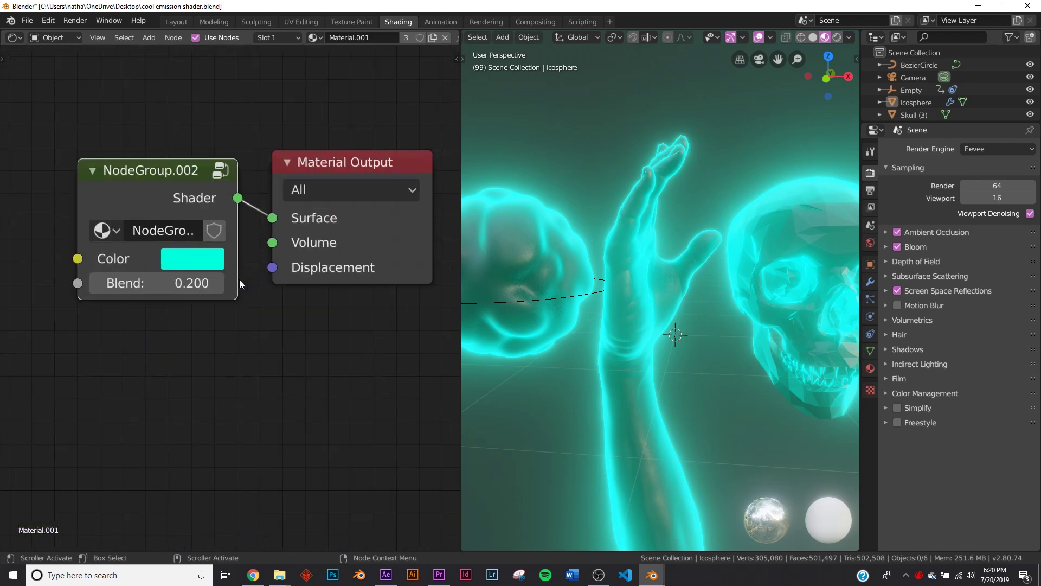
Step: Change the group node's Color to a saturated blue
left_click(197, 250)
left_click(197, 245)
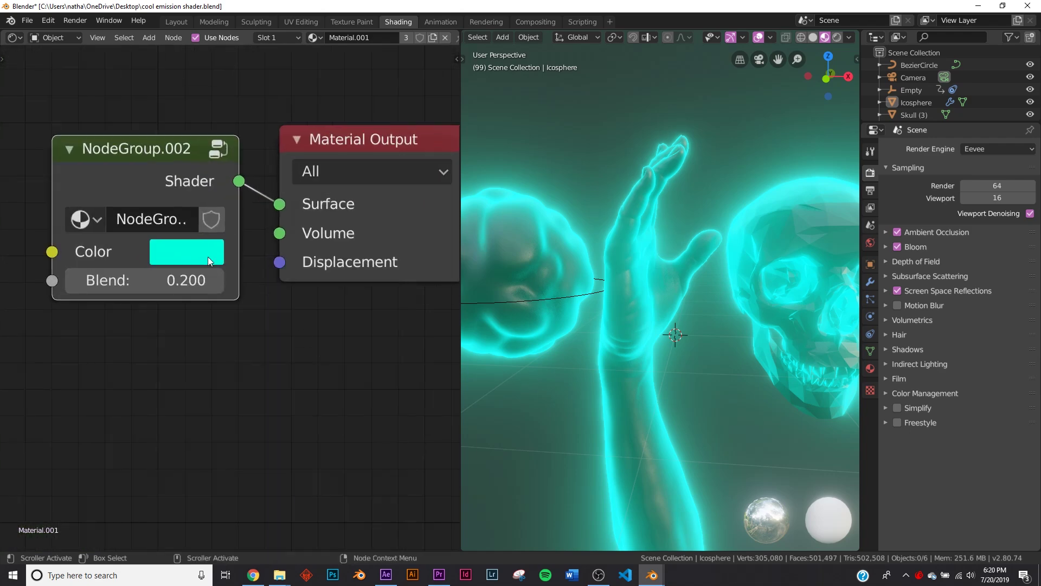
left_click(207, 256)
left_click(255, 288)
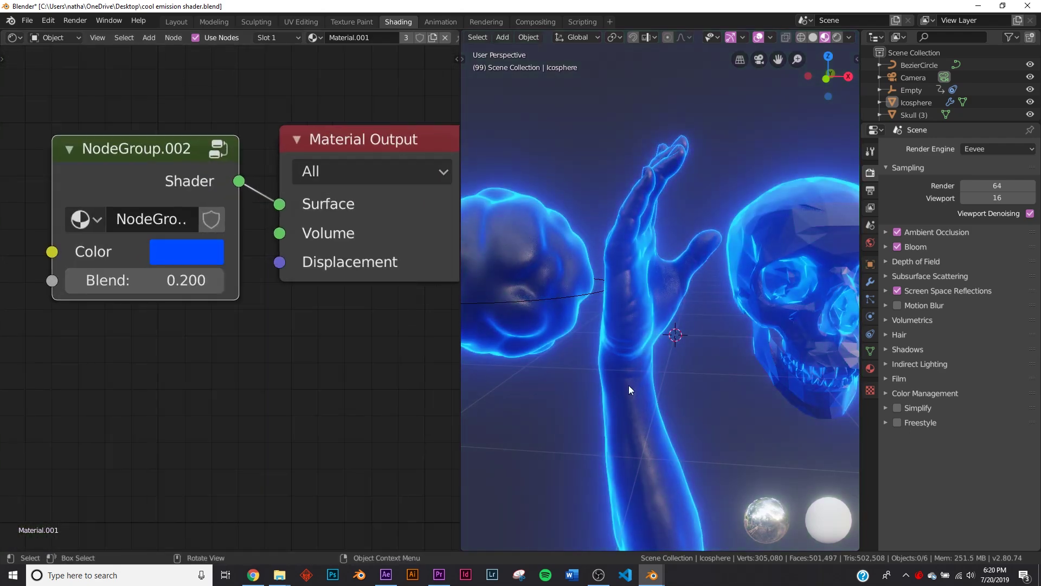
Step: View the scene through the camera, switch to the Layout workspace, and examine the glowing models from another angle
key("KP_0")
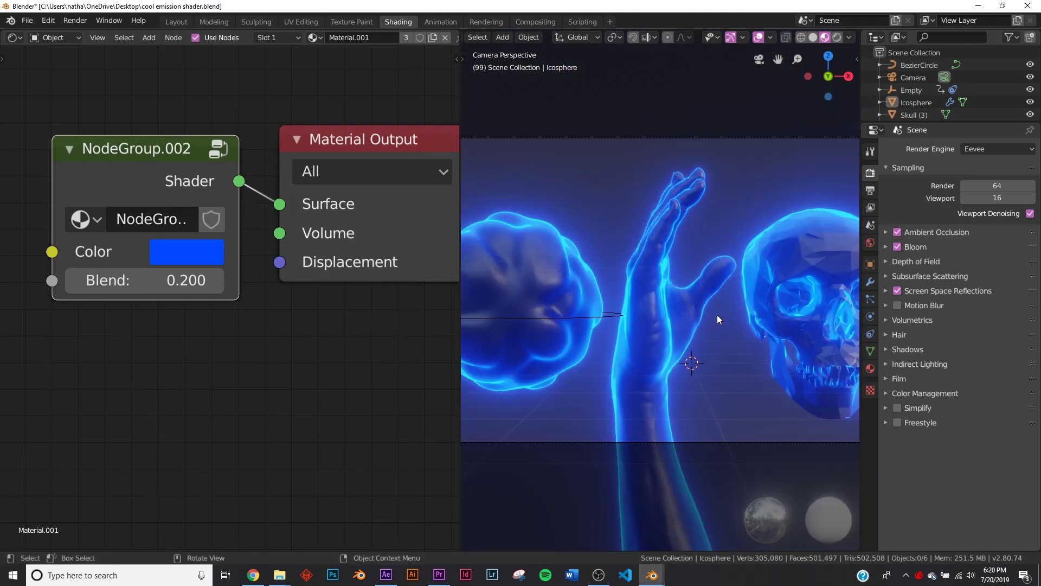
scroll(714, 318, "down", 1)
left_click(173, 22)
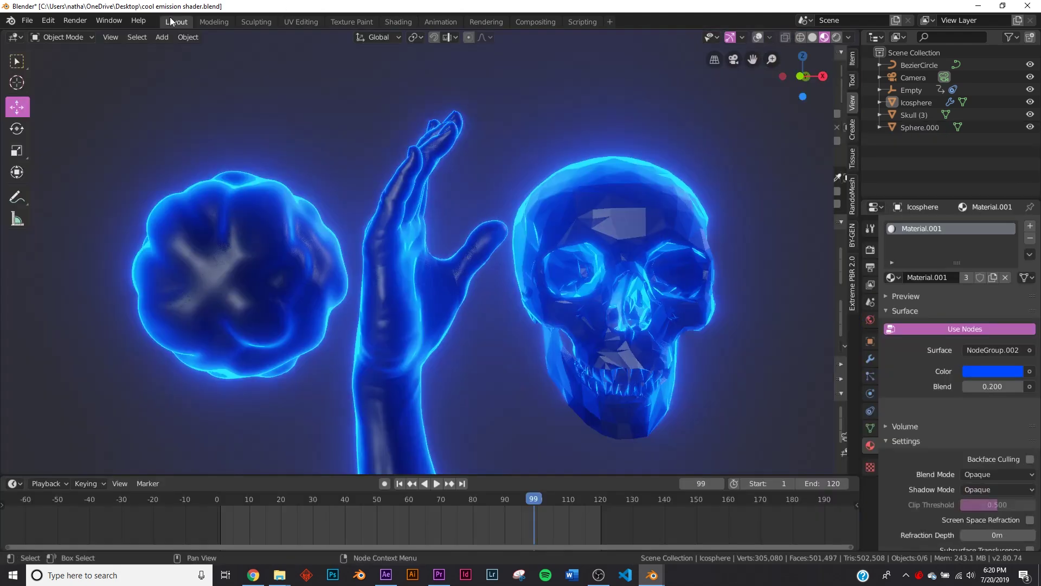
middle_click_drag(502, 305, 552, 304)
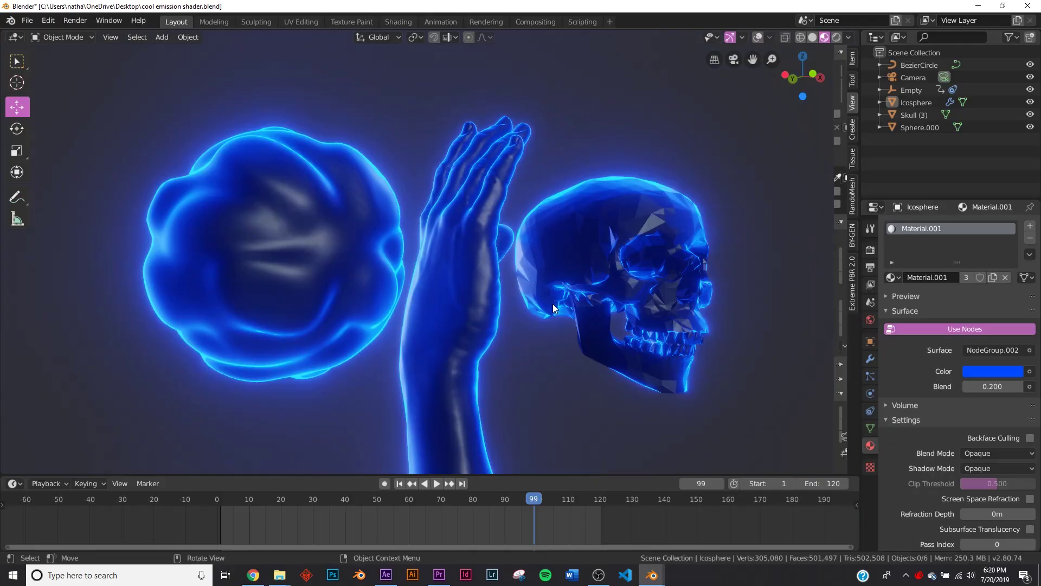